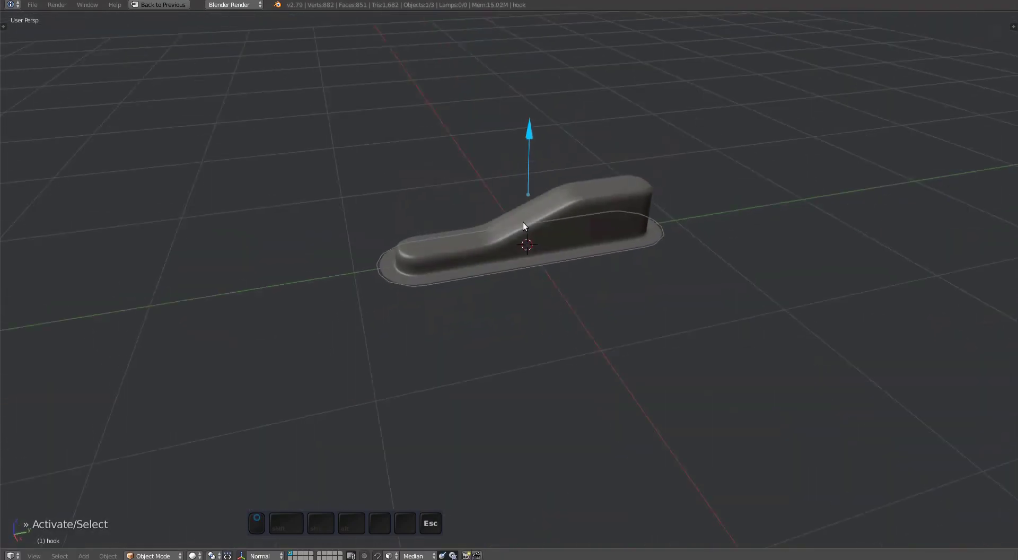
Add a cube and move it along X beside the handle
{"action": "key", "text": "a"}
{"action": "key", "text": "shift+a"}
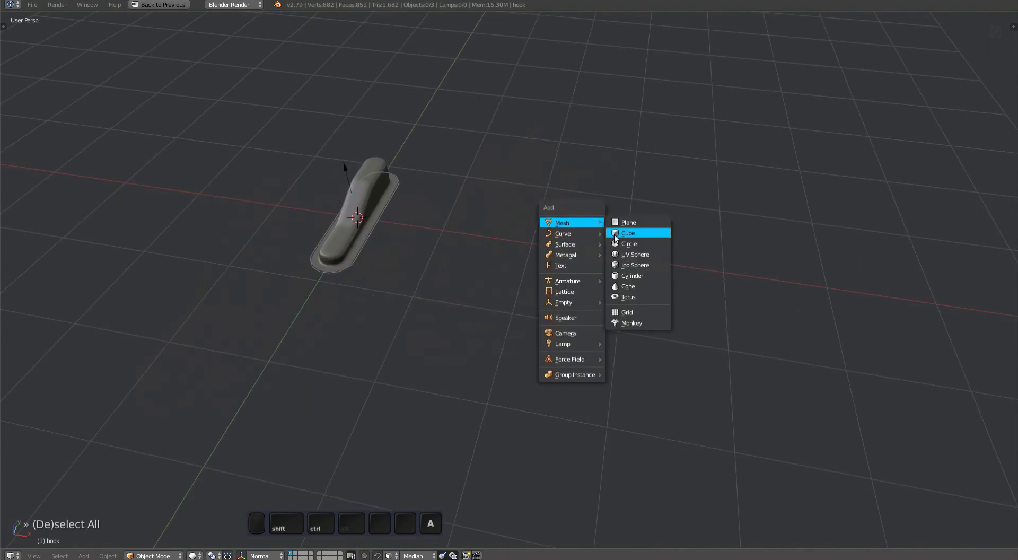
{"action": "left_click", "coordinate": [614, 235]}
{"action": "key", "text": "g"}
{"action": "key", "text": "x"}
{"action": "left_click", "coordinate": [772, 268]}
{"action": "middle_click_drag", "start_coordinate": [771, 267], "coordinate": [659, 249]}
Smooth-subdivide the cube into a sphere and raise it along Z
{"action": "key", "text": "Tab"}
{"action": "left_click", "coordinate": [766, 256]}
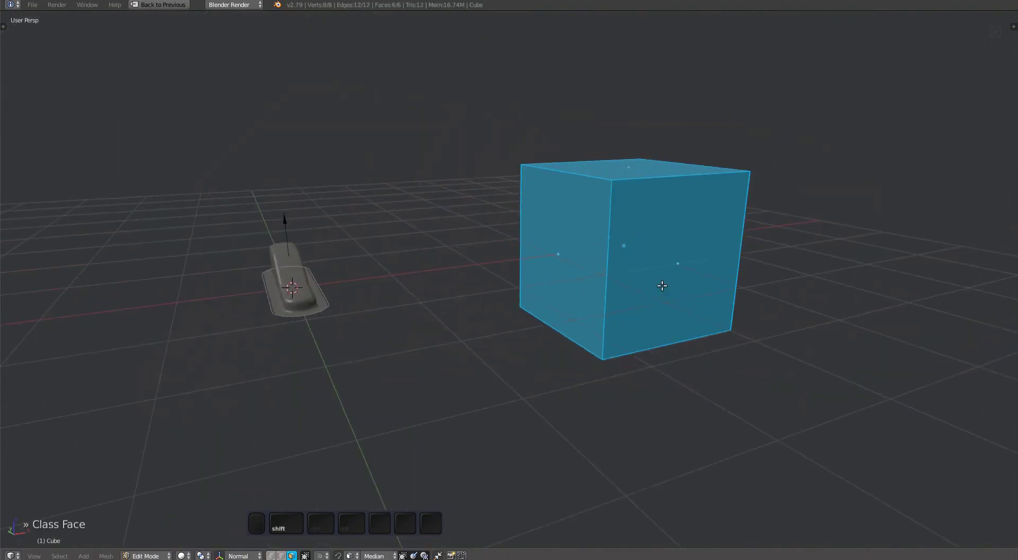
{"action": "key", "text": "w"}
{"action": "left_click", "coordinate": [637, 303]}
{"action": "scroll", "coordinate": [650, 230], "scroll_direction": "up", "scroll_amount": 8}
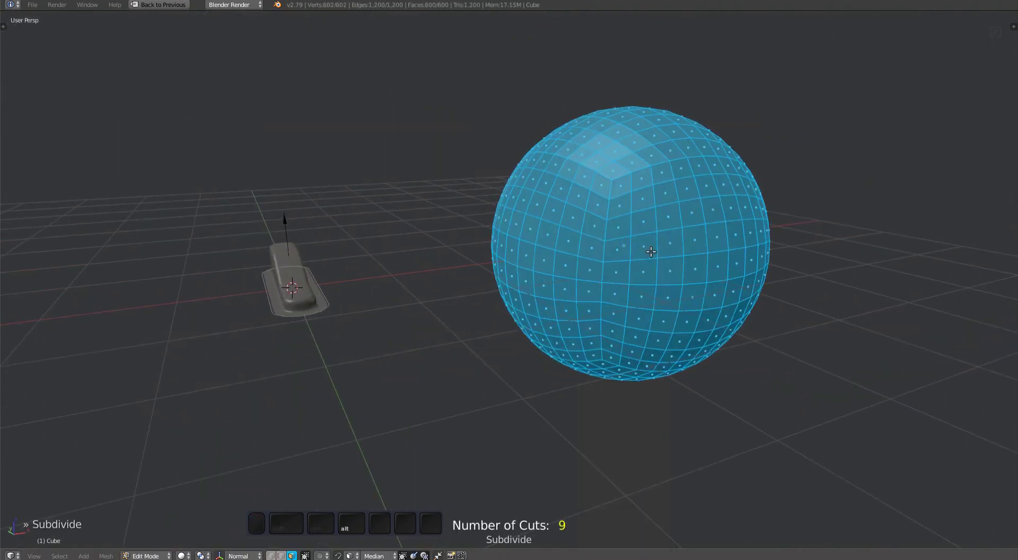
{"action": "key", "text": "Tab"}
{"action": "key", "text": "g"}
{"action": "key", "text": "z"}
{"action": "left_click", "coordinate": [665, 183]}
Box-select the handle with its parts and duplicate it
{"action": "key", "text": "a"}
{"action": "key", "text": "b"}
{"action": "left_click_drag", "start_coordinate": [286, 209], "coordinate": [377, 318]}
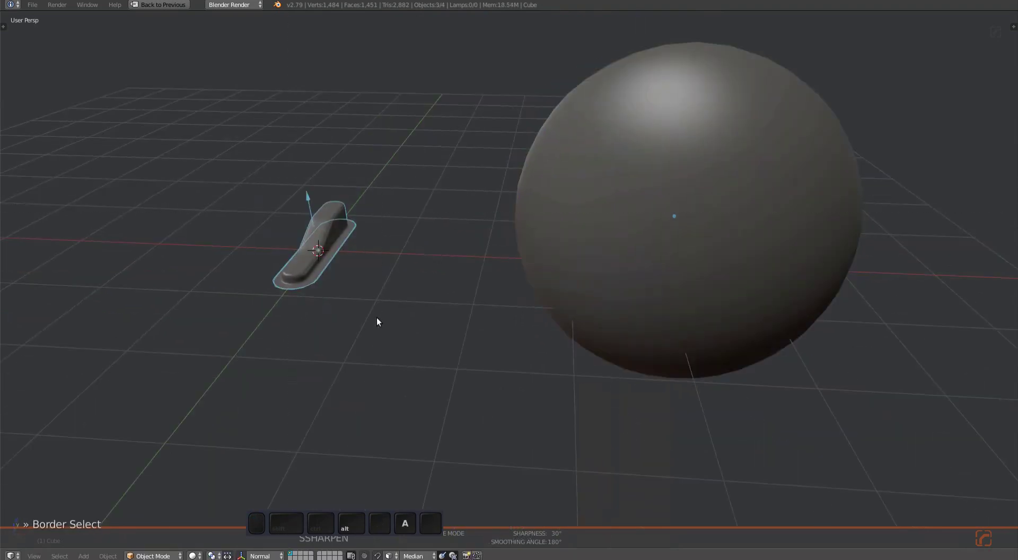
{"action": "key", "text": "shift+d"}
{"action": "left_click", "coordinate": [415, 192]}
{"action": "key", "text": "a"}
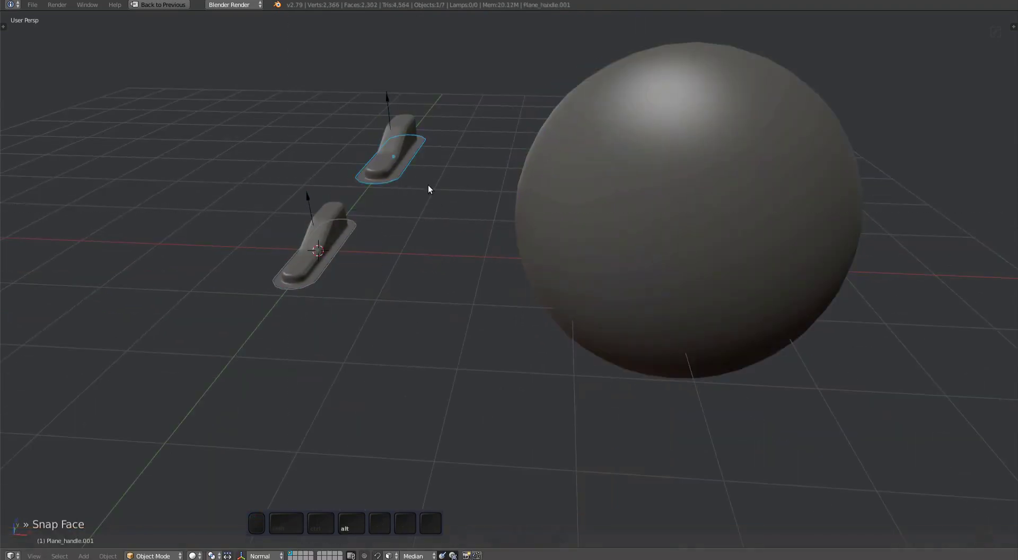
Drop the handle copy onto the sphere surface, scale it down, and add the sphere to the selection
{"action": "key", "text": "g"}
{"action": "left_click", "coordinate": [718, 164]}
{"action": "key", "text": "s"}
{"action": "left_click", "coordinate": [643, 255]}
{"action": "key", "text": "KP_Decimal"}
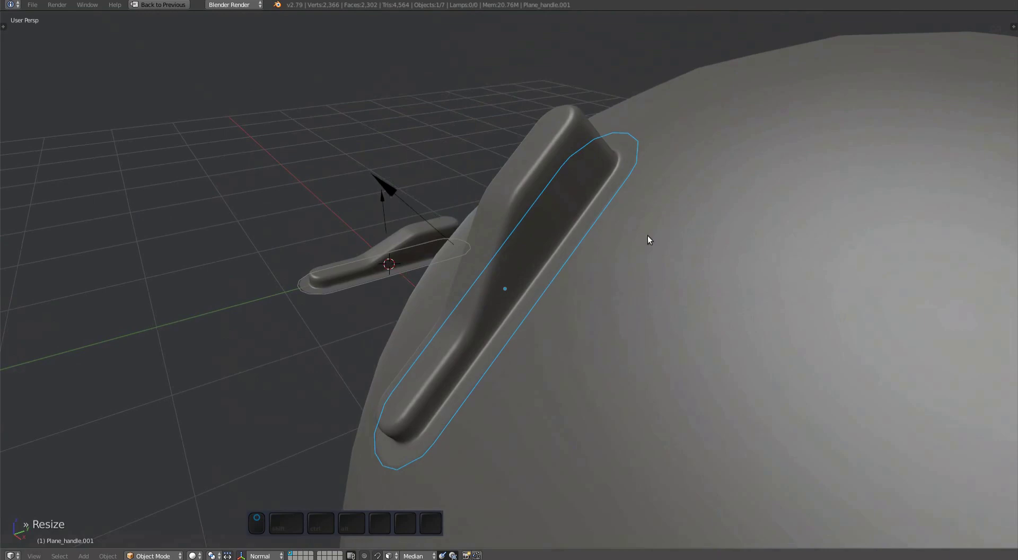
{"action": "right_click", "coordinate": [647, 235], "text": "shift"}
Run MESHmachine Plug on the copy and sphere, then read the error traceback in the system console
{"action": "key", "text": "y"}
{"action": "left_click", "coordinate": [645, 296]}
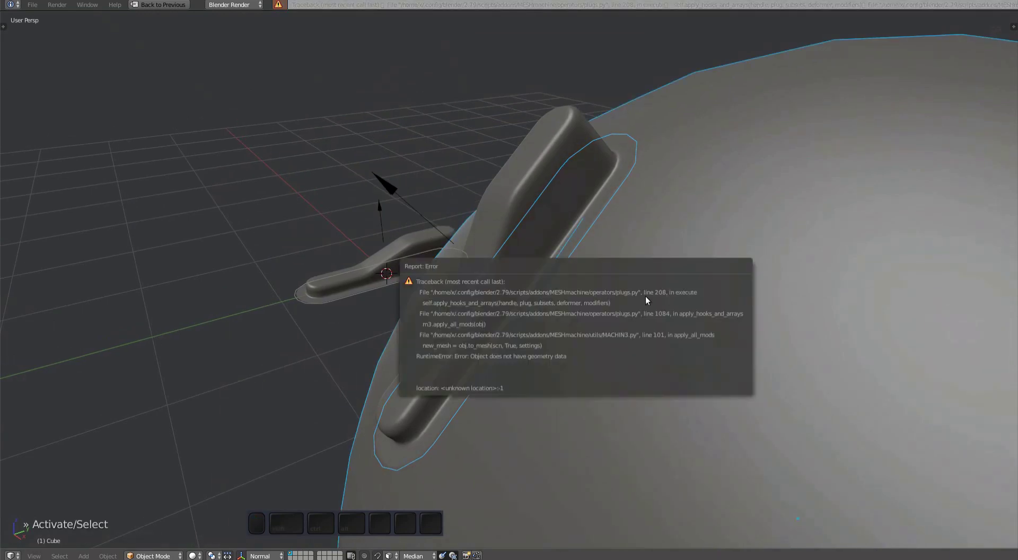
{"action": "key", "text": "alt+Tab"}
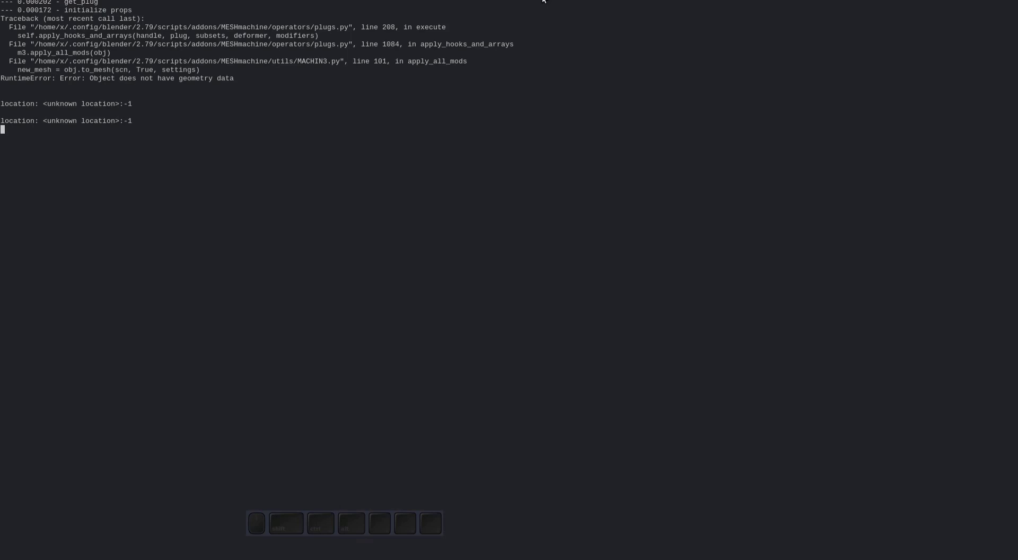
{"action": "key", "text": "alt+Tab"}
Move the handle copy off the sphere to float above it
{"action": "key", "text": "a"}
{"action": "middle_click_drag", "start_coordinate": [505, 288], "coordinate": [659, 247]}
{"action": "right_click", "coordinate": [659, 247], "text": "shift"}
{"action": "scroll", "coordinate": [657, 243], "scroll_direction": "down", "scroll_amount": 2}
{"action": "key", "text": "g"}
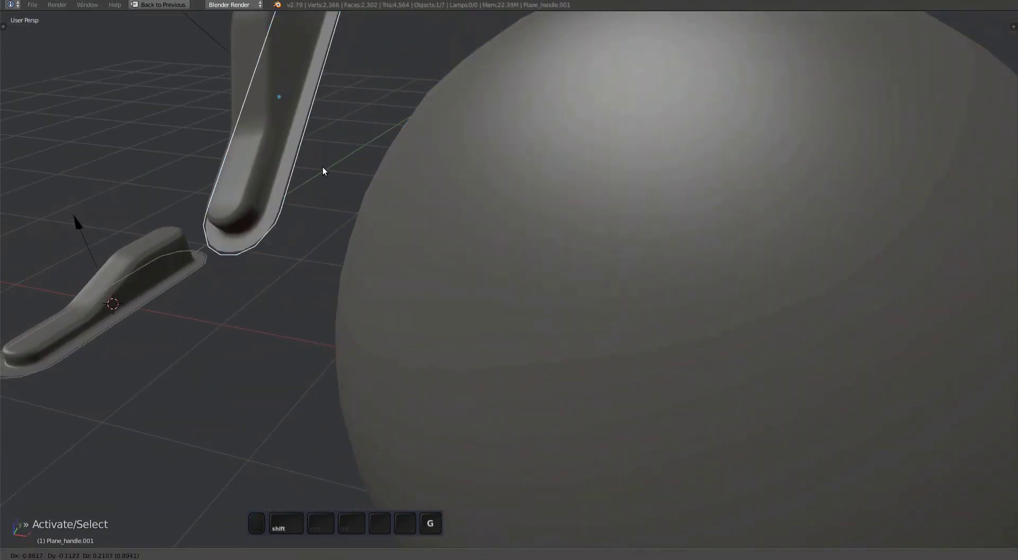
{"action": "left_click", "coordinate": [325, 171]}
Box-select the floating handle copy and delete it
{"action": "middle_click_drag", "start_coordinate": [325, 171], "coordinate": [419, 185]}
{"action": "key", "text": "a"}
{"action": "key", "text": "b"}
{"action": "left_click_drag", "start_coordinate": [359, 109], "coordinate": [436, 243]}
{"action": "key", "text": "x"}
{"action": "left_click", "coordinate": [463, 277]}
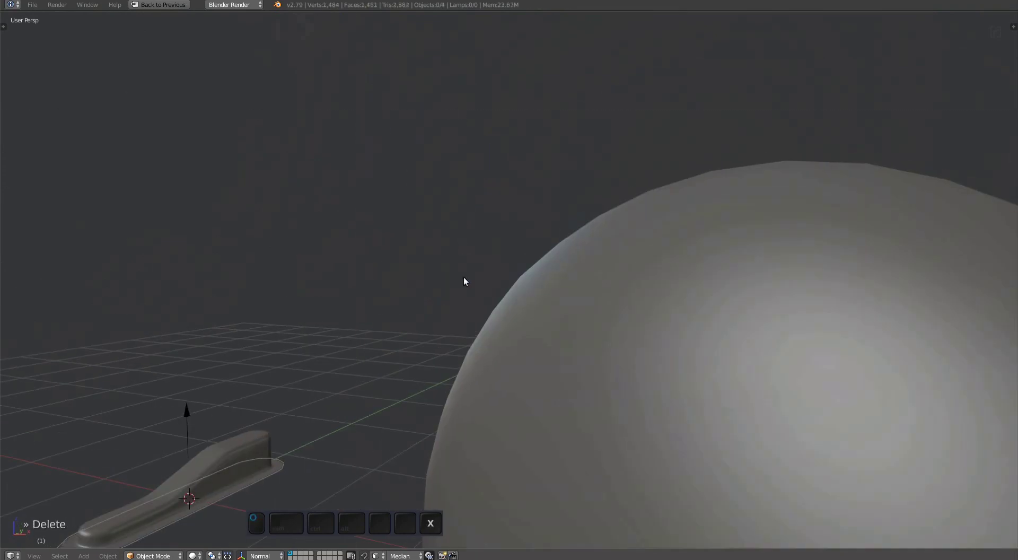
Frame the original handle and run Validate Plug on it
{"action": "right_click", "coordinate": [220, 504]}
{"action": "key", "text": "f"}
{"action": "middle_click_drag", "start_coordinate": [551, 305], "coordinate": [558, 251]}
{"action": "key", "text": "ctrl+shift+y"}
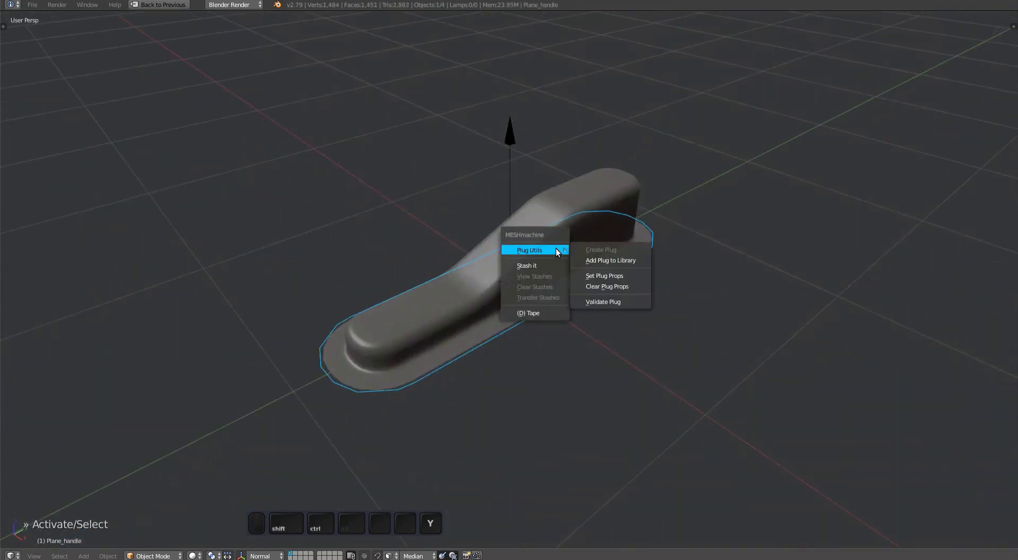
{"action": "left_click", "coordinate": [607, 303]}
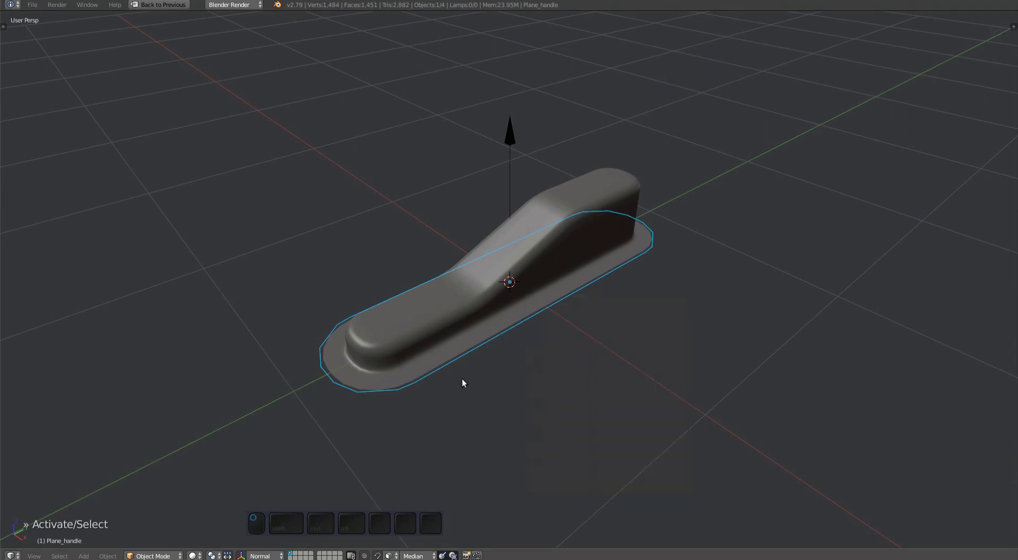
Set the hook empty's plug role to None and clear its plug properties
{"action": "right_click", "coordinate": [474, 331]}
{"action": "middle_click_drag", "start_coordinate": [511, 356], "coordinate": [518, 289]}
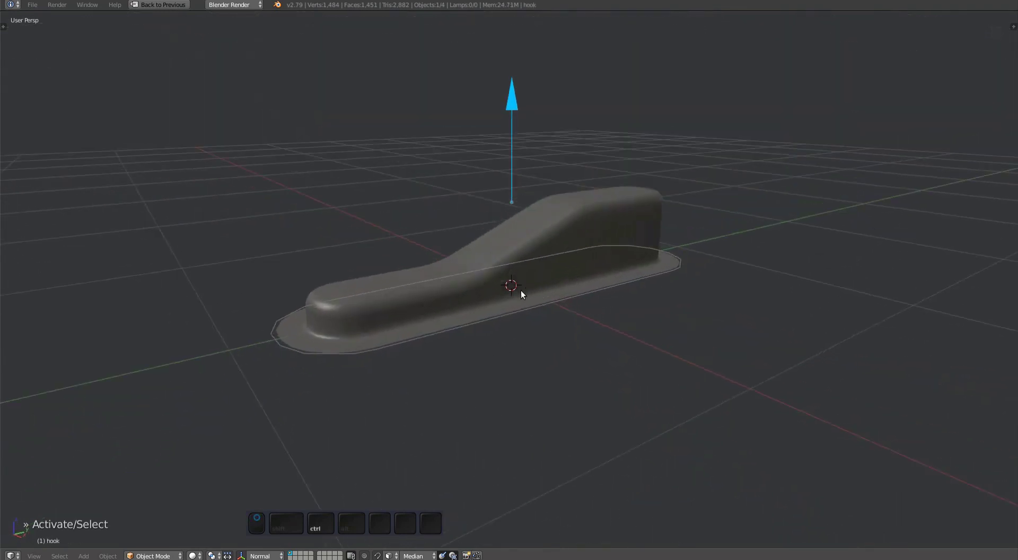
{"action": "key", "text": "ctrl+y"}
{"action": "mouse_move", "coordinate": [552, 242]}
{"action": "left_click", "coordinate": [587, 268]}
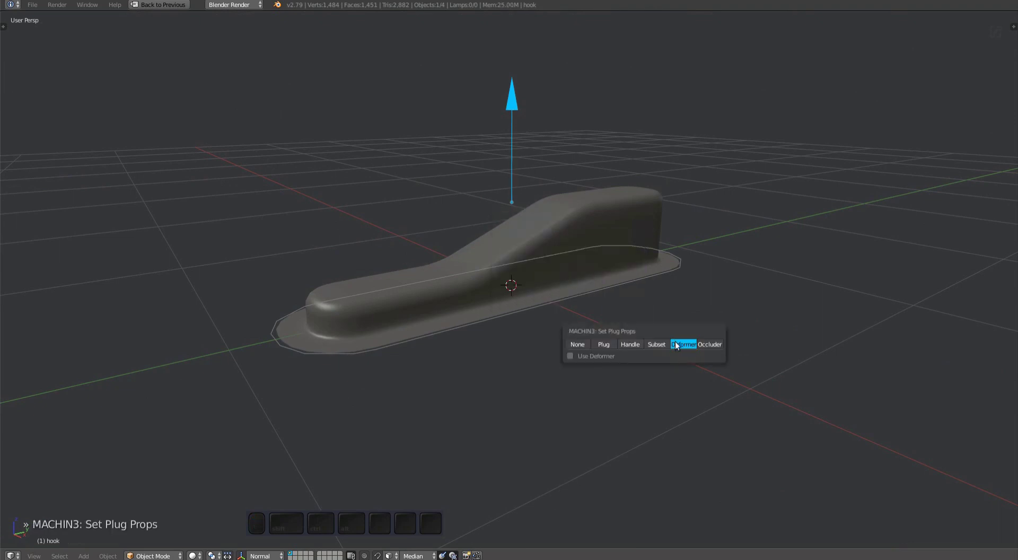
{"action": "left_click", "coordinate": [578, 344]}
{"action": "middle_click_drag", "start_coordinate": [520, 343], "coordinate": [506, 266]}
{"action": "key", "text": "ctrl+y"}
{"action": "mouse_move", "coordinate": [530, 182]}
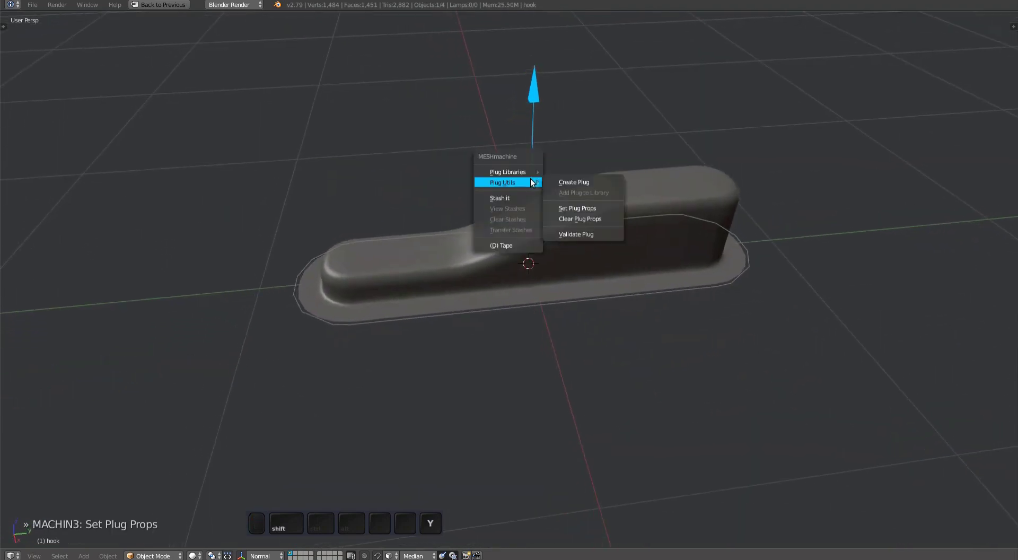
{"action": "left_click", "coordinate": [565, 221]}
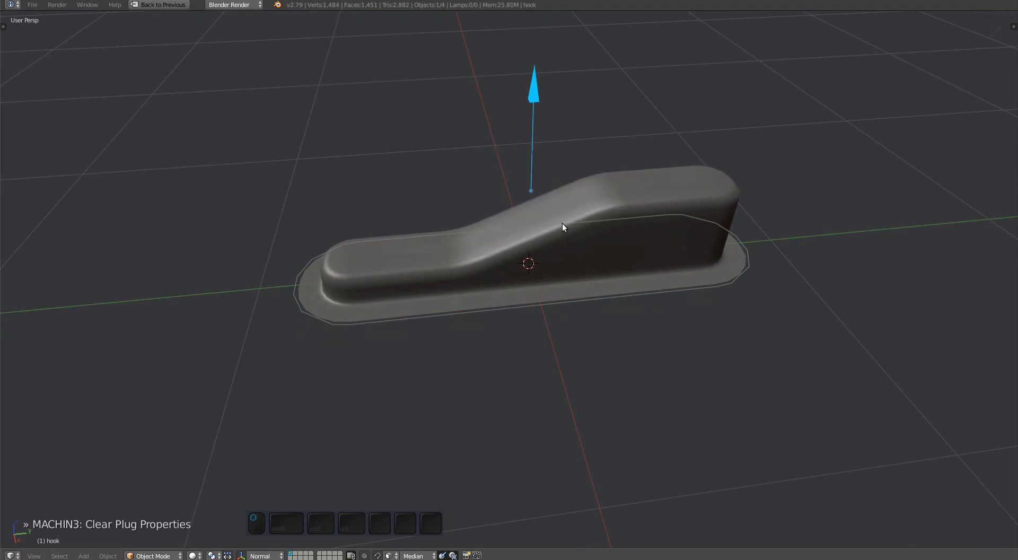
Select Plane_handle and validate it as a plug again
{"action": "key", "text": "a"}
{"action": "middle_click_drag", "start_coordinate": [563, 224], "coordinate": [549, 296]}
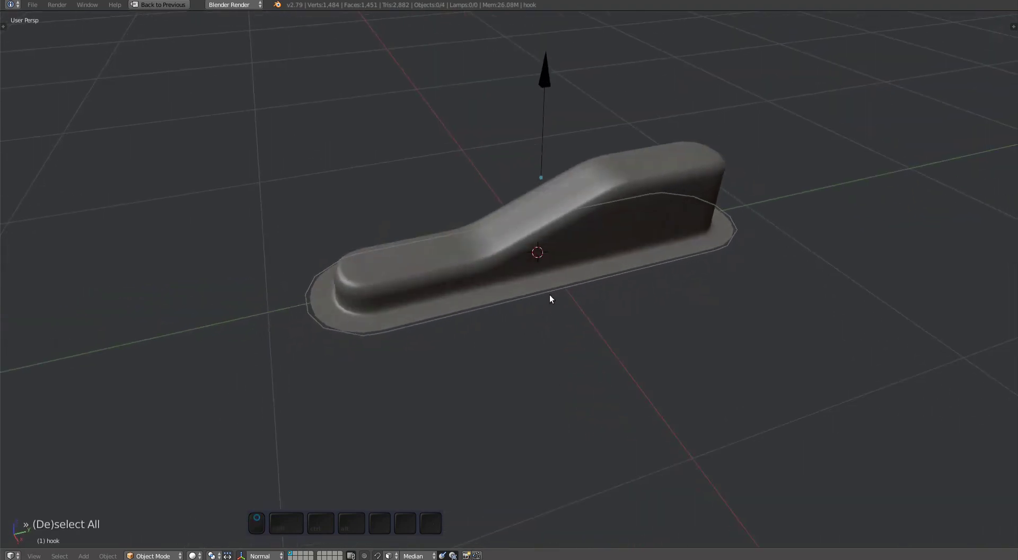
{"action": "right_click", "coordinate": [550, 296]}
{"action": "key", "text": "ctrl+y"}
{"action": "mouse_move", "coordinate": [550, 294]}
{"action": "left_click", "coordinate": [605, 339]}
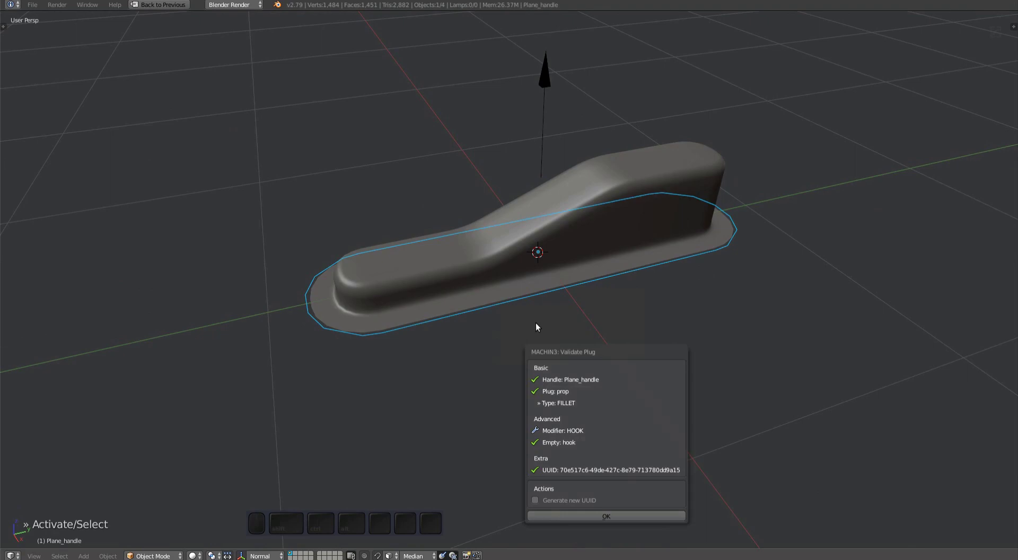
{"action": "middle_click_drag", "start_coordinate": [504, 288], "coordinate": [520, 301]}
Box-select the handle with its parts and duplicate it
{"action": "key", "text": "a"}
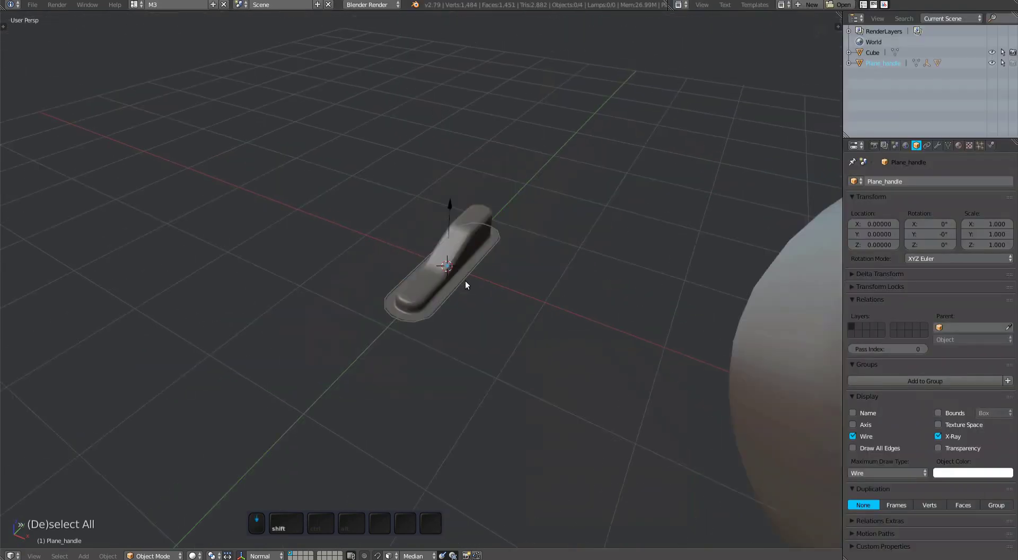
{"action": "middle_click_drag", "start_coordinate": [466, 281], "coordinate": [330, 206]}
{"action": "key", "text": "b"}
{"action": "left_click_drag", "start_coordinate": [234, 223], "coordinate": [349, 304]}
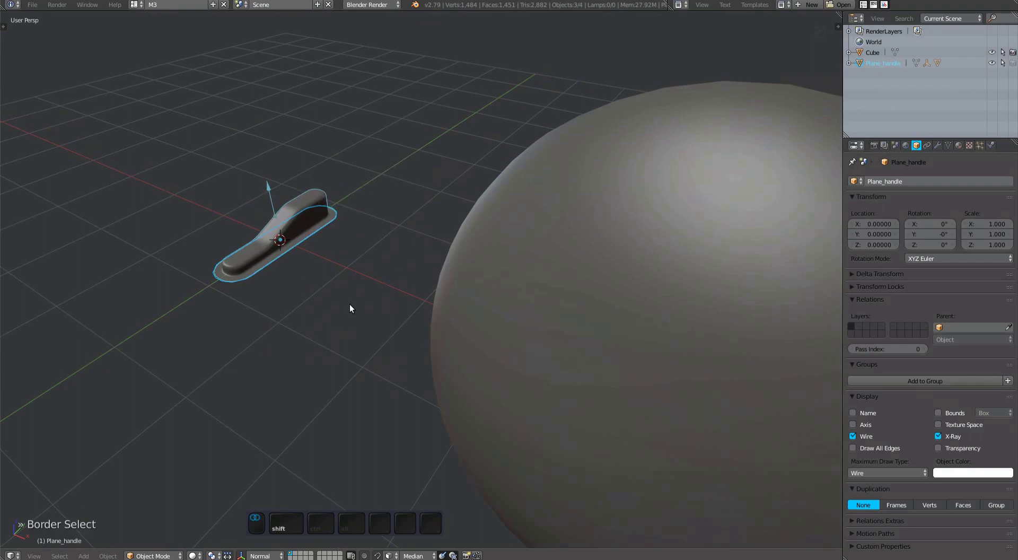
{"action": "key", "text": "shift+d"}
{"action": "left_click", "coordinate": [384, 175]}
{"action": "key", "text": "a"}
{"action": "right_click", "coordinate": [384, 176]}
Place the duplicate on the sphere surface and scale it to 0.476
{"action": "key", "text": "g"}
{"action": "left_click", "coordinate": [651, 247]}
{"action": "key", "text": "s"}
{"action": "left_click", "coordinate": [699, 285]}
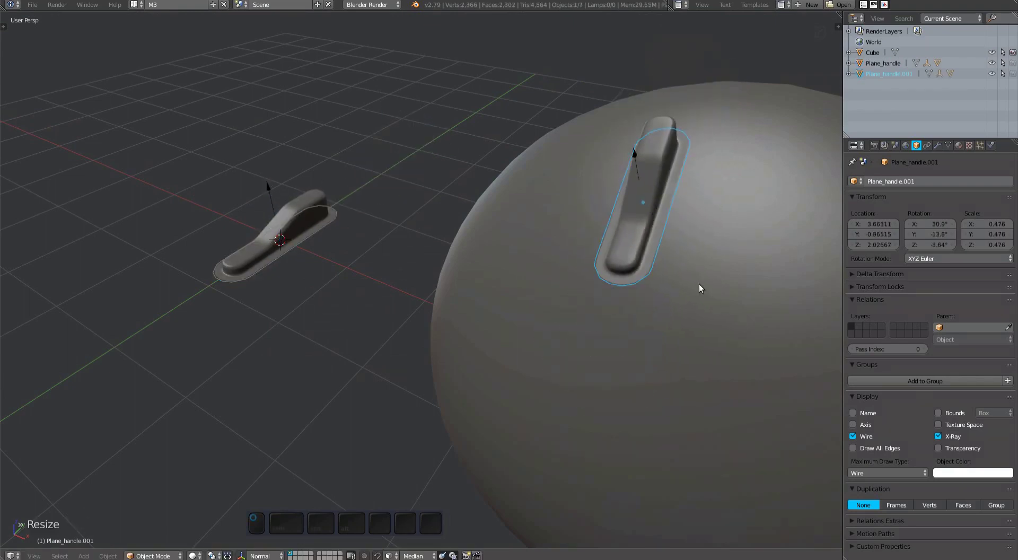
{"action": "middle_click_drag", "start_coordinate": [699, 285], "coordinate": [629, 270]}
{"action": "key", "text": "shift+space"}
Plug the handle duplicate into the sphere with MESHmachine Plug
{"action": "right_click", "coordinate": [638, 256], "text": "shift"}
{"action": "key", "text": "y"}
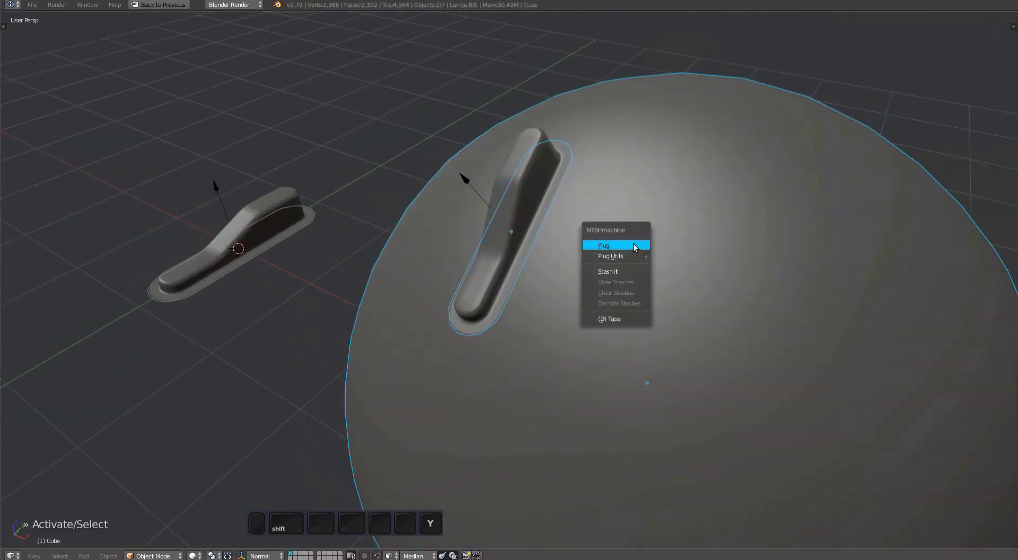
{"action": "left_click", "coordinate": [633, 243]}
{"action": "middle_click_drag", "start_coordinate": [547, 264], "coordinate": [666, 357]}
{"action": "scroll", "coordinate": [666, 358], "scroll_direction": "down", "scroll_amount": 4}
Enable Normal Transfer in the plug operation's F6 settings
{"action": "key", "text": "F6"}
{"action": "left_click", "coordinate": [716, 511]}
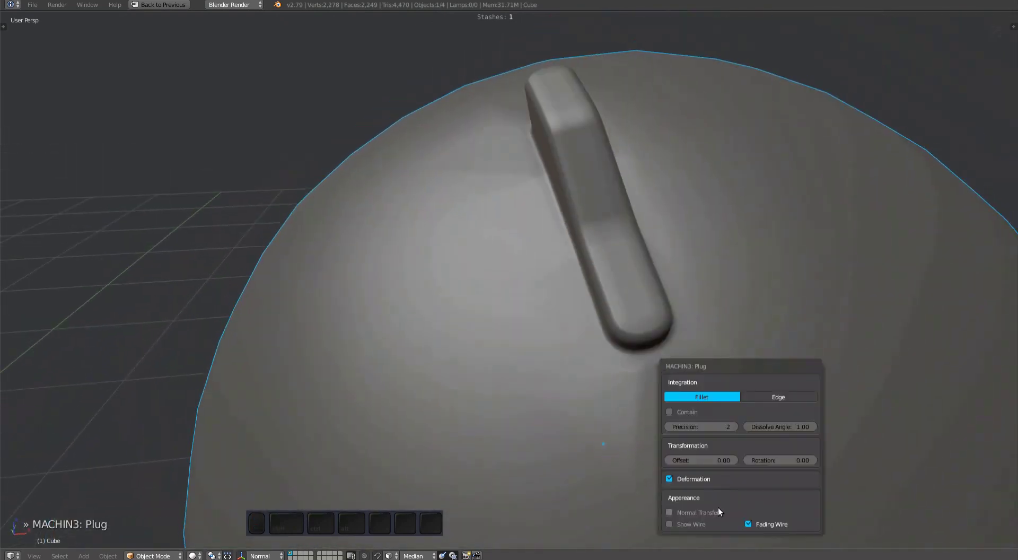
{"action": "middle_click_drag", "start_coordinate": [634, 352], "coordinate": [614, 377]}
{"action": "key", "text": "F6"}
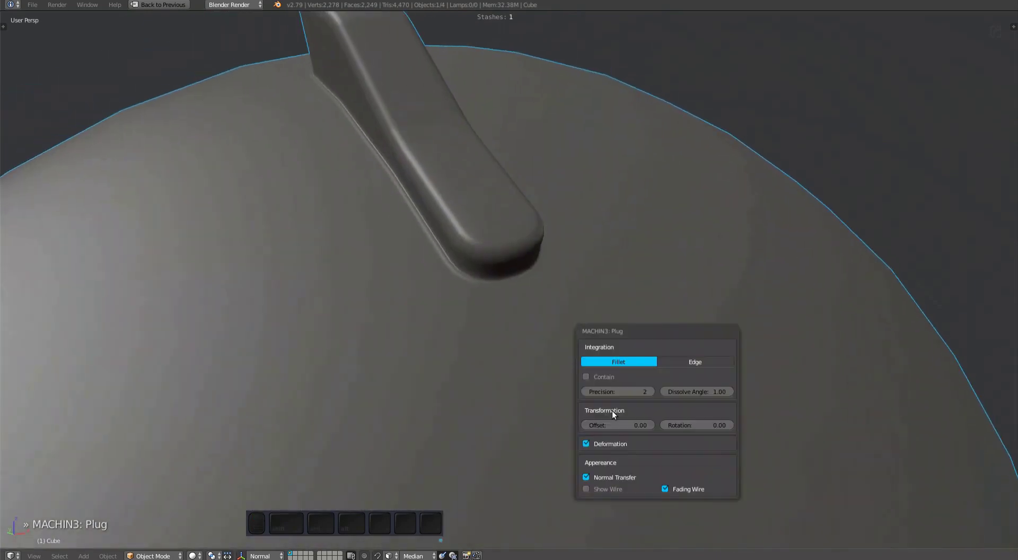
{"action": "left_click", "coordinate": [613, 476]}
{"action": "middle_click_drag", "start_coordinate": [482, 296], "coordinate": [624, 238], "text": "ctrl"}
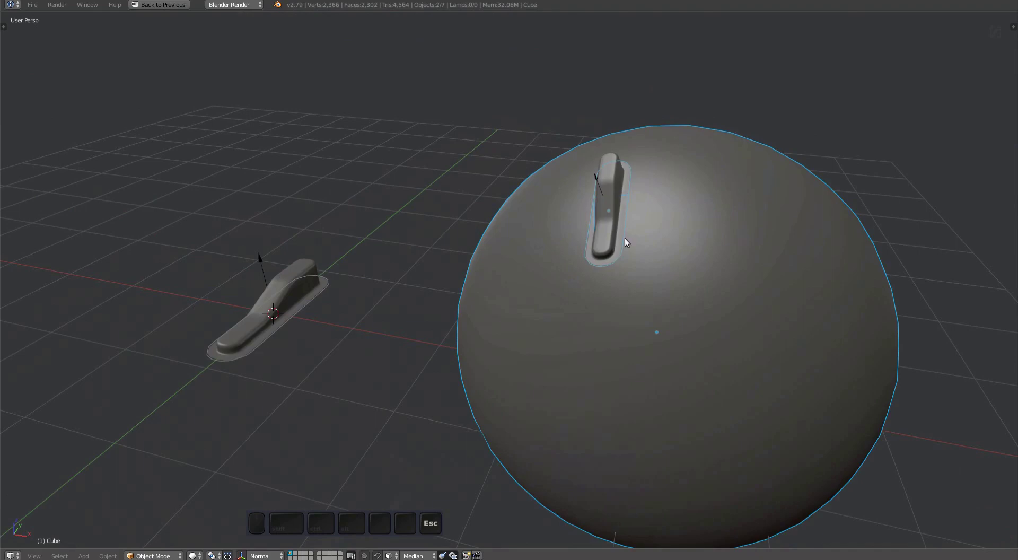
Move the test plug away from the sphere, box-select it and delete it
{"action": "right_click", "coordinate": [625, 237]}
{"action": "key", "text": "g"}
{"action": "left_click", "coordinate": [440, 158]}
{"action": "key", "text": "a"}
{"action": "key", "text": "b"}
{"action": "left_click_drag", "start_coordinate": [419, 106], "coordinate": [478, 186]}
{"action": "key", "text": "Delete"}
{"action": "right_click", "coordinate": [273, 346]}
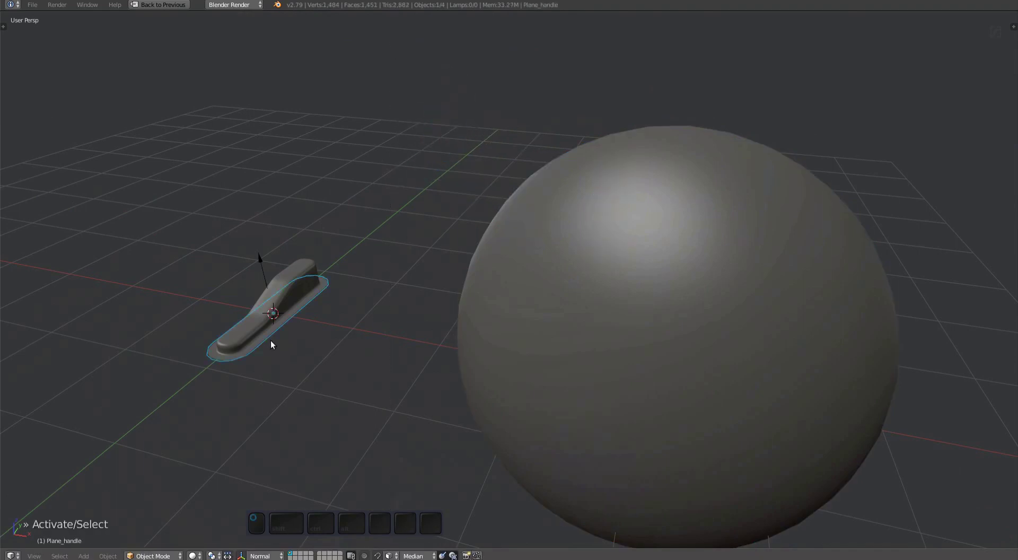
Enter edit mode on the handle's prop mesh with all geometry deselected
{"action": "key", "text": "KP_Decimal"}
{"action": "scroll", "coordinate": [557, 315], "scroll_direction": "down", "scroll_amount": 3}
{"action": "right_click", "coordinate": [441, 317]}
{"action": "key", "text": "Tab"}
{"action": "key", "text": "a"}
{"action": "key", "text": "ctrl+space"}
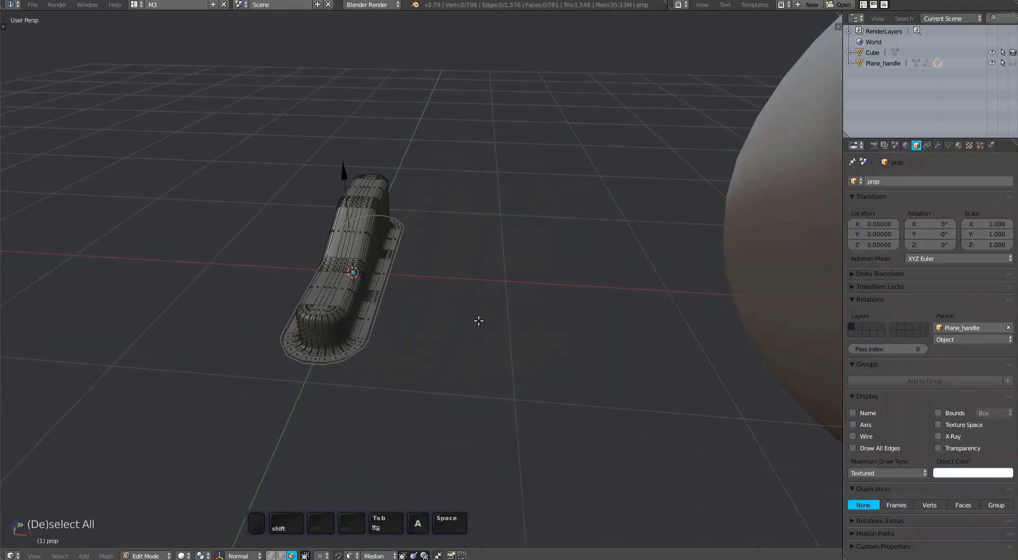
{"action": "middle_click_drag", "start_coordinate": [336, 305], "coordinate": [386, 241]}
Assign the outer ring of base faces to the conform vertex group
{"action": "left_click", "coordinate": [947, 146]}
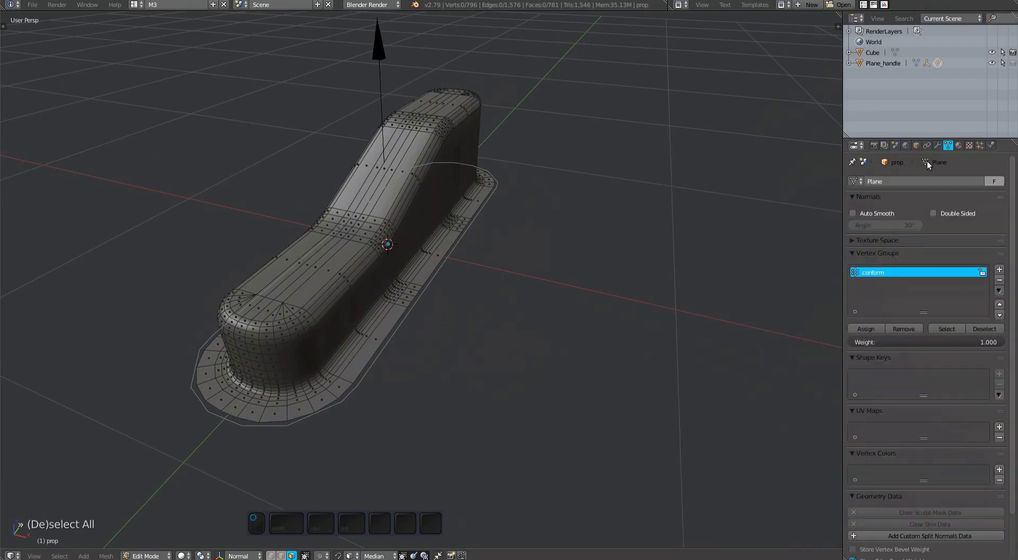
{"action": "scroll", "coordinate": [636, 319], "scroll_direction": "up", "scroll_amount": 2}
{"action": "left_click", "coordinate": [947, 329]}
{"action": "scroll", "coordinate": [632, 387], "scroll_direction": "up", "scroll_amount": 6}
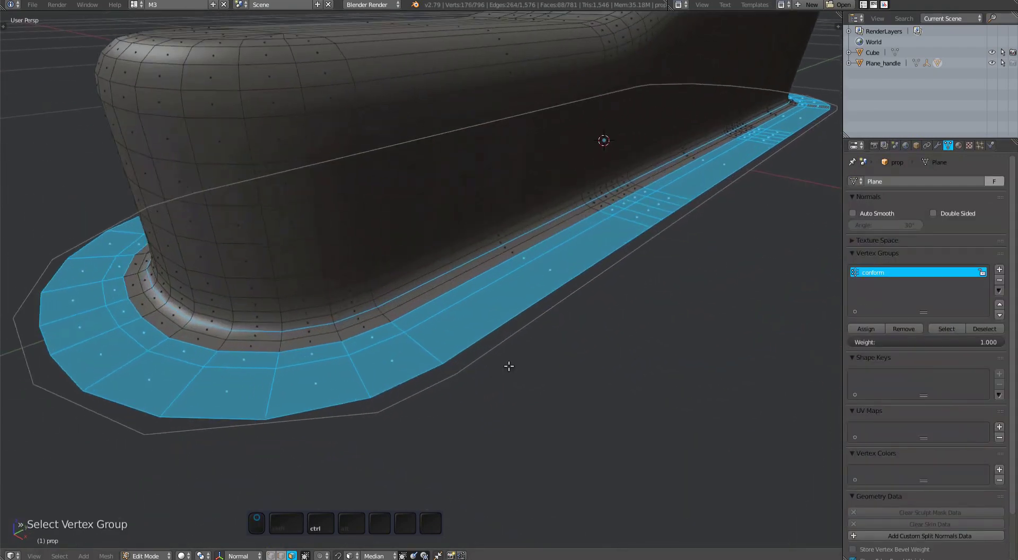
{"action": "key", "text": "a"}
{"action": "key", "text": "a"}
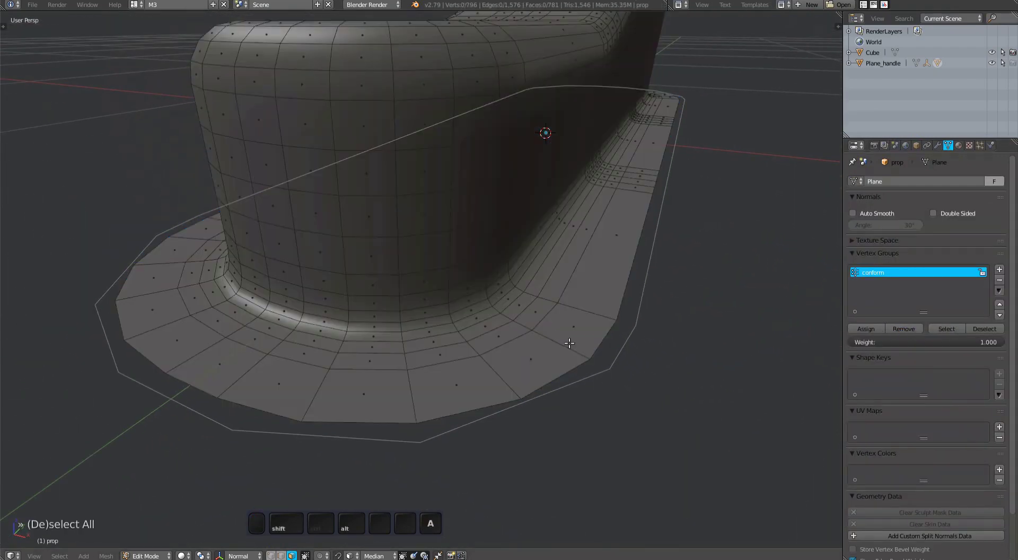
{"action": "left_click", "coordinate": [570, 325], "text": "alt+shift"}
{"action": "left_click", "coordinate": [866, 329]}
{"action": "key", "text": "a"}
{"action": "left_click", "coordinate": [947, 329]}
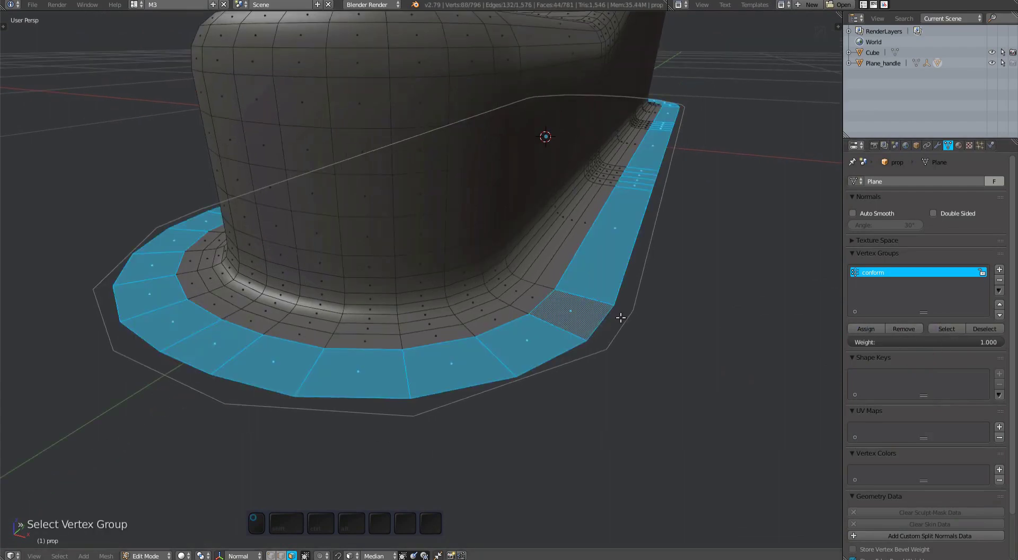
Return to object mode and inspect the prop from a new angle
{"action": "middle_click_drag", "start_coordinate": [619, 314], "coordinate": [592, 315]}
{"action": "key", "text": "Tab"}
{"action": "scroll", "coordinate": [568, 294], "scroll_direction": "down", "scroll_amount": 8}
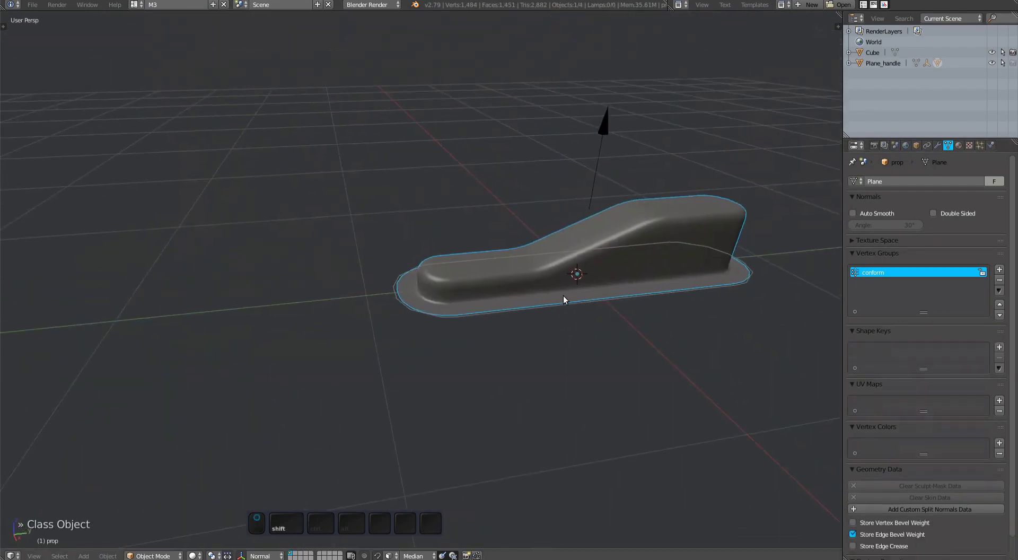
{"action": "middle_click_drag", "start_coordinate": [498, 285], "coordinate": [559, 324]}
{"action": "key", "text": "Tab"}
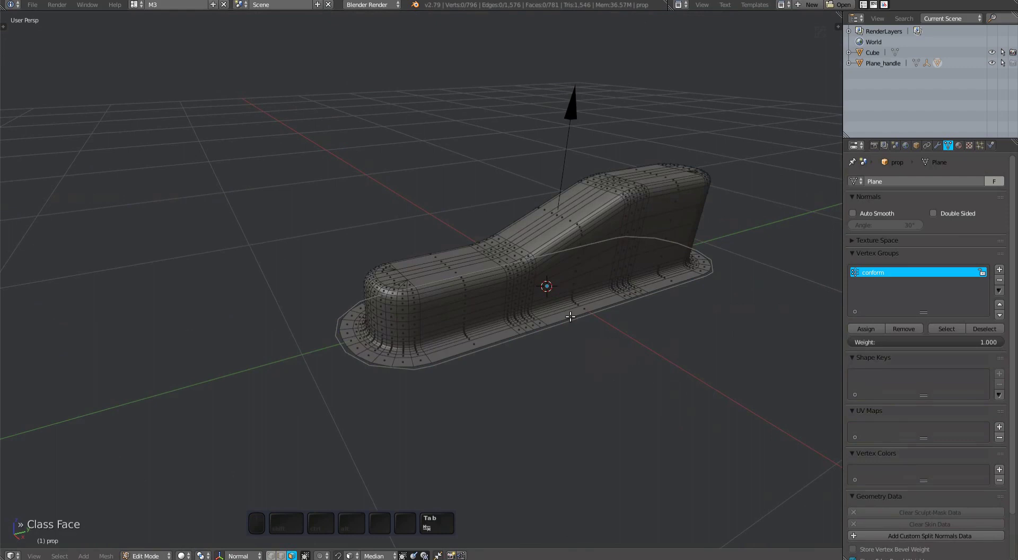
{"action": "key", "text": "Tab"}
Delete the arrow object and reselect the prop
{"action": "right_click", "coordinate": [554, 179]}
{"action": "key", "text": "x"}
{"action": "left_click", "coordinate": [555, 177]}
{"action": "right_click", "coordinate": [591, 246], "text": "shift"}
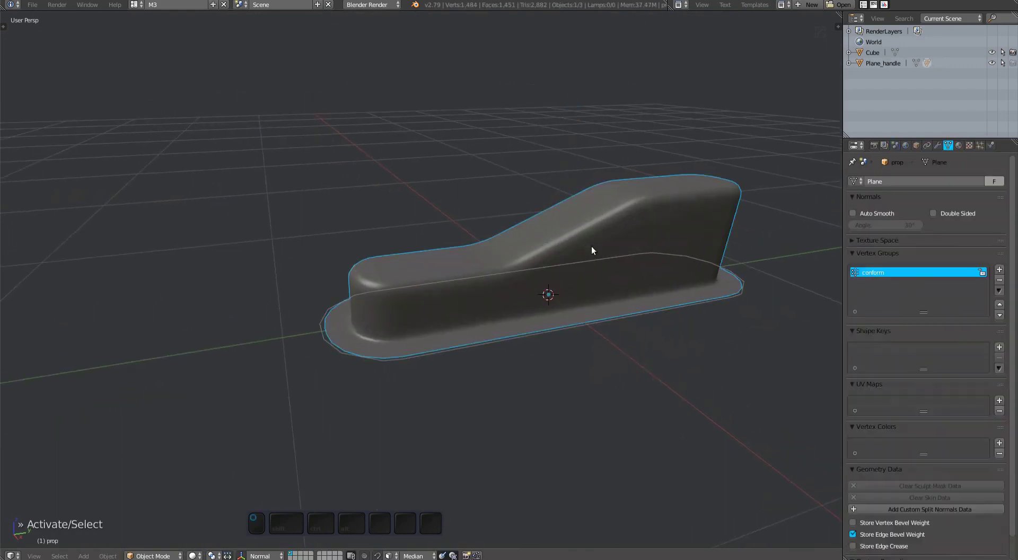
Remove the Hook.001 modifier from the prop's modifier stack
{"action": "middle_click_drag", "start_coordinate": [591, 246], "coordinate": [727, 226]}
{"action": "left_click", "coordinate": [938, 145]}
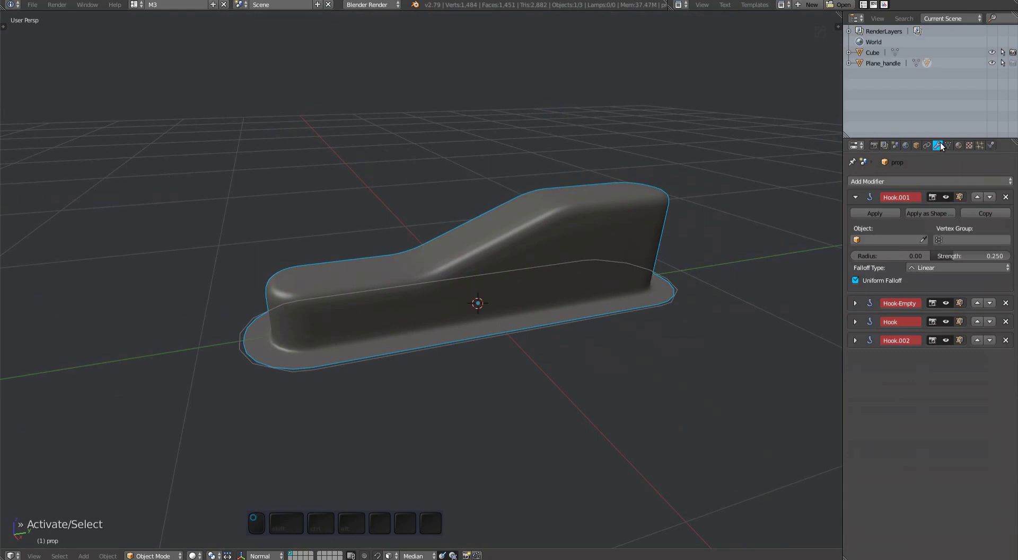
{"action": "left_click", "coordinate": [1006, 197]}
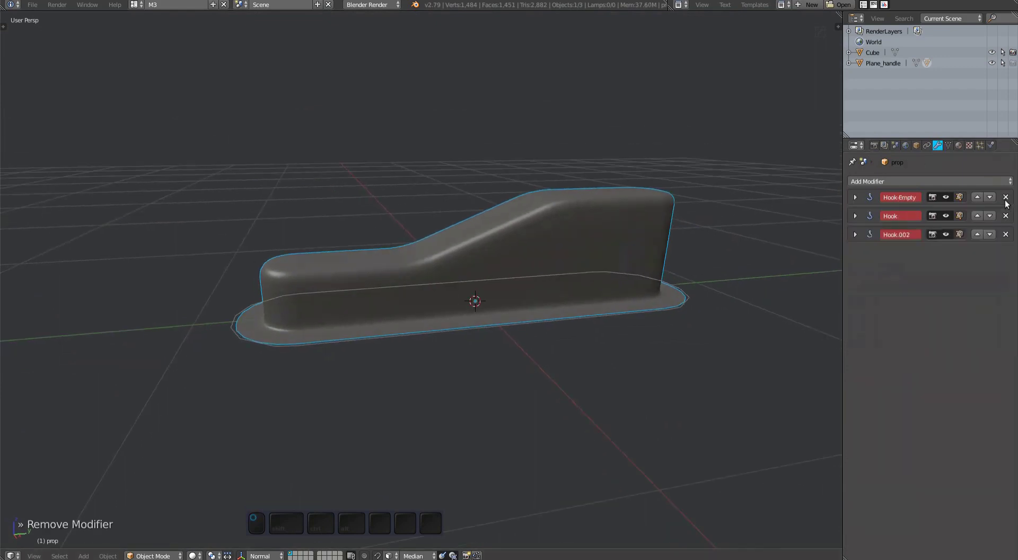
Select the fillet strip along the prop's base and unfuse it with MESHmachine (Y, D)
{"action": "key", "text": "Tab"}
{"action": "scroll", "coordinate": [518, 279], "scroll_direction": "up", "scroll_amount": 6}
{"action": "key", "text": "ctrl+shift+KP_Subtract"}
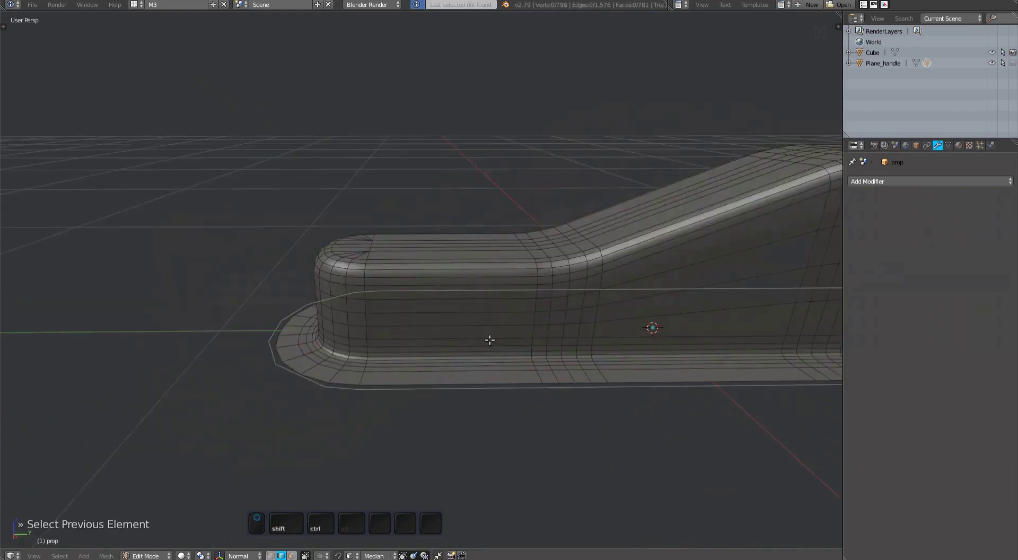
{"action": "middle_click_drag", "start_coordinate": [484, 408], "coordinate": [530, 371]}
{"action": "scroll", "coordinate": [573, 352], "scroll_direction": "up", "scroll_amount": 6}
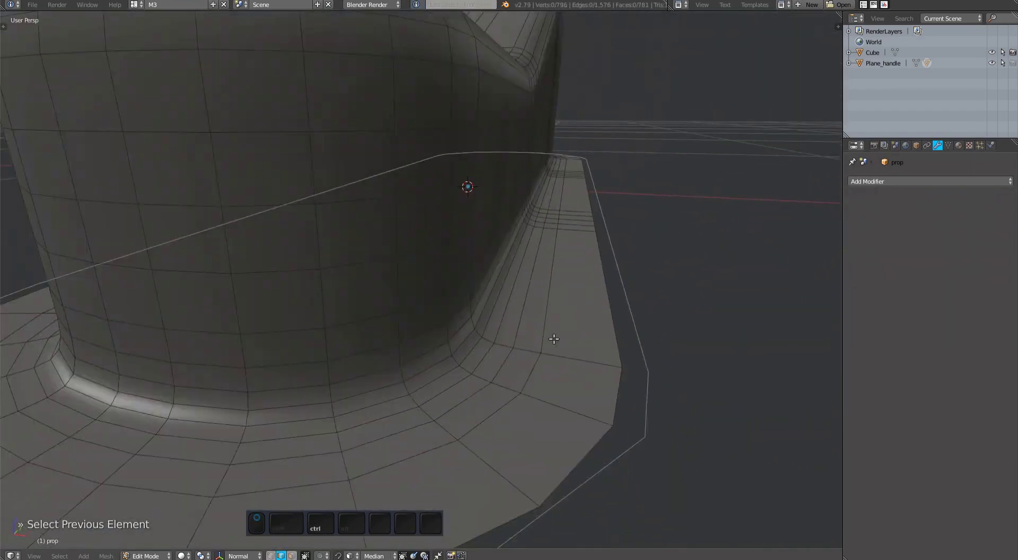
{"action": "middle_click_drag", "start_coordinate": [554, 339], "coordinate": [550, 316]}
{"action": "scroll", "coordinate": [550, 316], "scroll_direction": "down", "scroll_amount": 5}
{"action": "scroll", "coordinate": [449, 263], "scroll_direction": "up", "scroll_amount": 3}
{"action": "key", "text": "ctrl+Tab"}
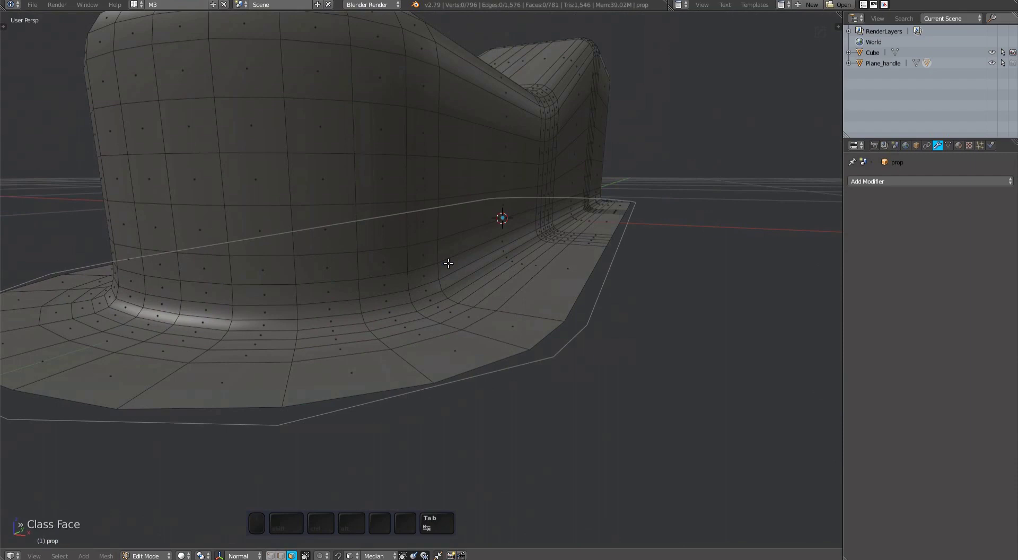
{"action": "left_click", "coordinate": [487, 296], "text": "ctrl"}
{"action": "key", "text": "y"}
{"action": "key", "text": "d"}
Fuse the flattened face loop back into a rounded 6-segment fillet
{"action": "left_click", "coordinate": [474, 285], "text": "alt+shift"}
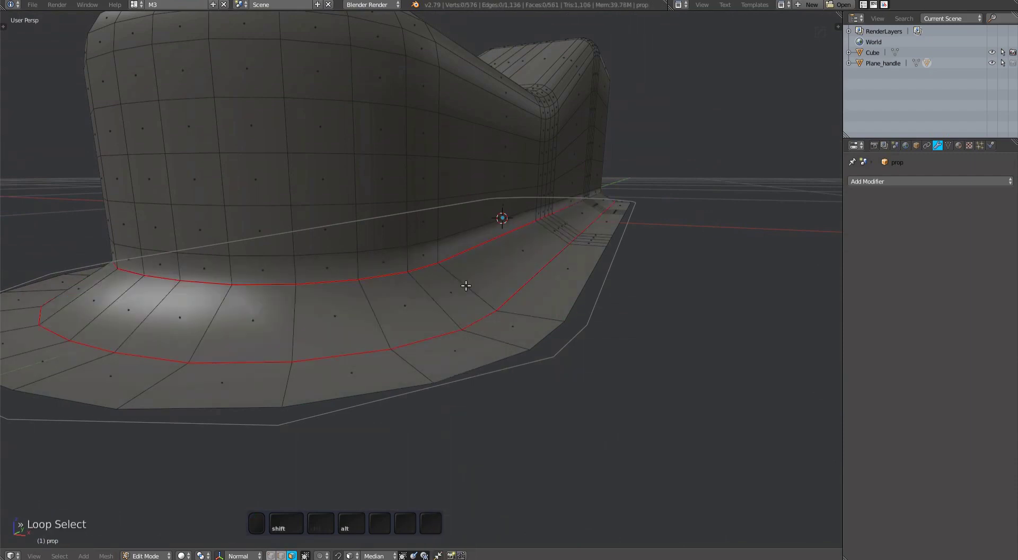
{"action": "left_click", "coordinate": [469, 285], "text": "alt+shift"}
{"action": "key", "text": "y"}
{"action": "key", "text": "f"}
{"action": "key", "text": "s"}
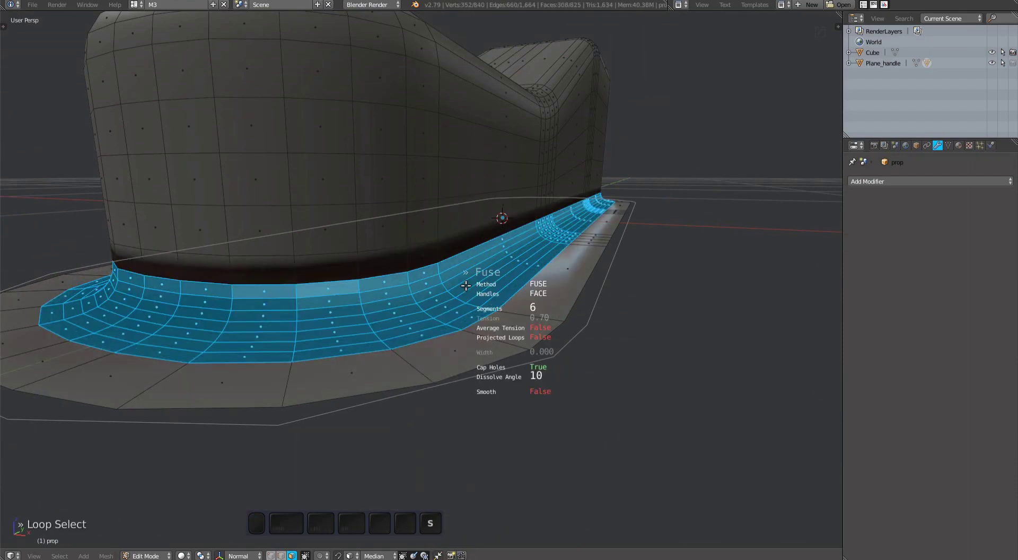
{"action": "key", "text": "s"}
{"action": "left_click", "coordinate": [504, 298]}
{"action": "middle_click_drag", "start_coordinate": [505, 298], "coordinate": [440, 366]}
{"action": "key", "text": "a"}
{"action": "scroll", "coordinate": [456, 316], "scroll_direction": "up", "scroll_amount": 2}
Delete the Plane_handle object and select the prop in Object Mode
{"action": "key", "text": "Tab"}
{"action": "left_click", "coordinate": [440, 478]}
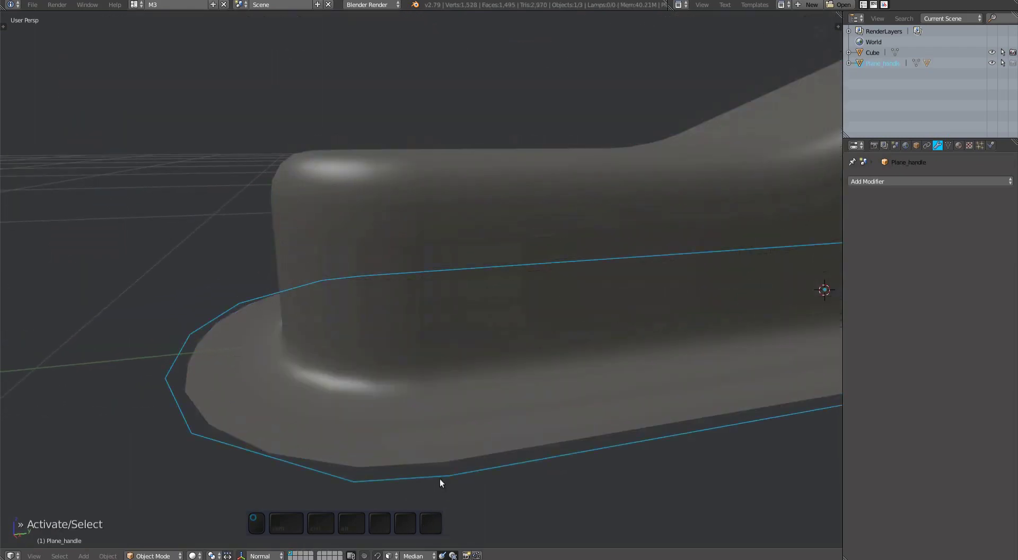
{"action": "middle_click_drag", "start_coordinate": [440, 478], "coordinate": [517, 311]}
{"action": "scroll", "coordinate": [517, 315], "scroll_direction": "down", "scroll_amount": 3}
{"action": "key", "text": "Delete"}
{"action": "middle_click_drag", "start_coordinate": [465, 409], "coordinate": [448, 319]}
{"action": "left_click", "coordinate": [448, 319]}
Clear the prop's plug properties with MESHmachine Plug Utils
{"action": "key", "text": "y"}
{"action": "mouse_move", "coordinate": [452, 318]}
{"action": "left_click", "coordinate": [510, 367]}
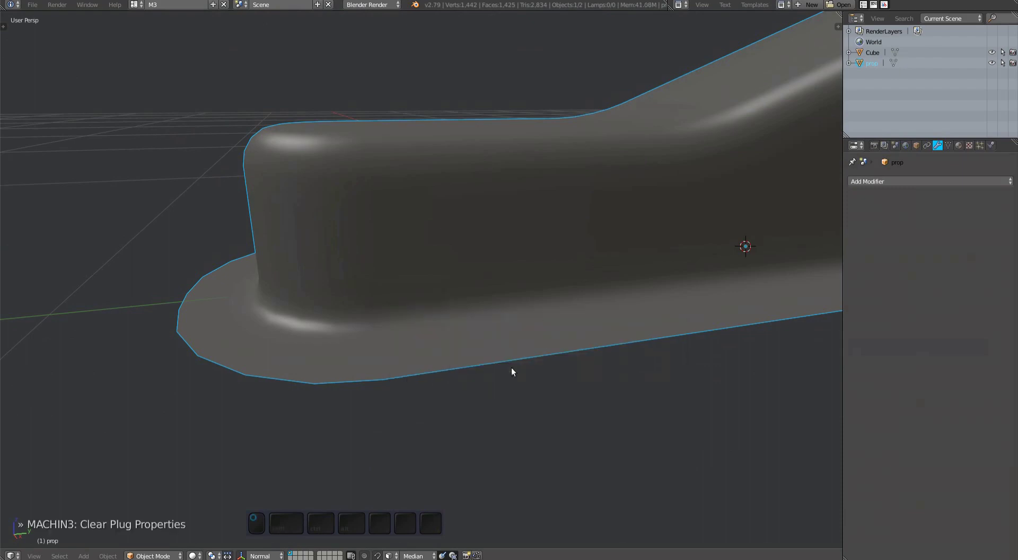
{"action": "key", "text": "Tab"}
{"action": "middle_click_drag", "start_coordinate": [512, 368], "coordinate": [529, 314]}
Select four edge loops up the prop's side and dissolve them with Ctrl+X
{"action": "left_click", "coordinate": [397, 306], "text": "alt"}
{"action": "key", "text": "ctrl+Tab"}
{"action": "left_click", "coordinate": [395, 284], "text": "alt"}
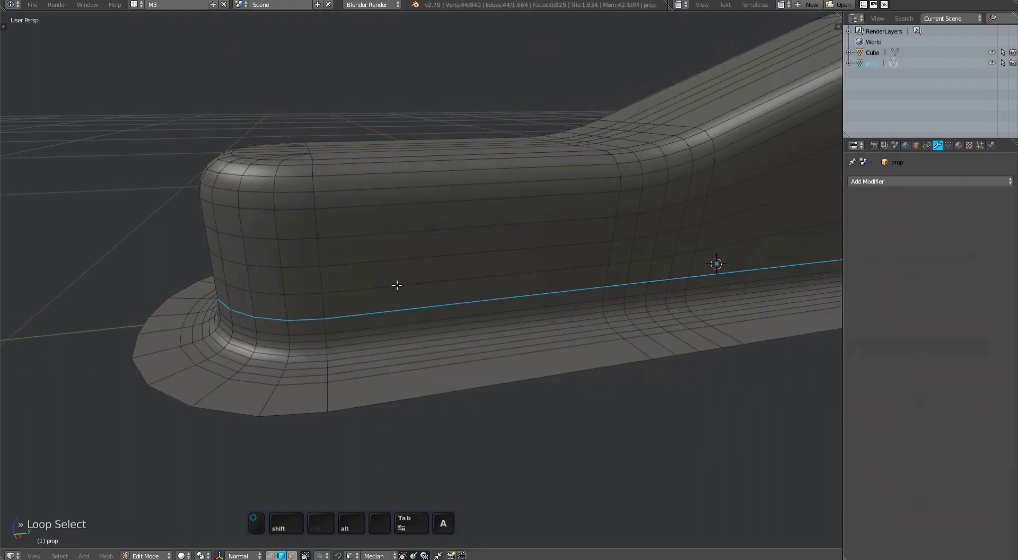
{"action": "left_click", "coordinate": [399, 260], "text": "alt+shift"}
{"action": "left_click", "coordinate": [400, 244], "text": "alt+shift"}
{"action": "left_click", "coordinate": [403, 230], "text": "alt+shift"}
{"action": "key", "text": "ctrl+x"}
Dissolve four more vertical edge loops along the side wall
{"action": "middle_click_drag", "start_coordinate": [508, 238], "coordinate": [424, 276]}
{"action": "key", "text": "c"}
{"action": "left_click_drag", "start_coordinate": [424, 276], "coordinate": [575, 288]}
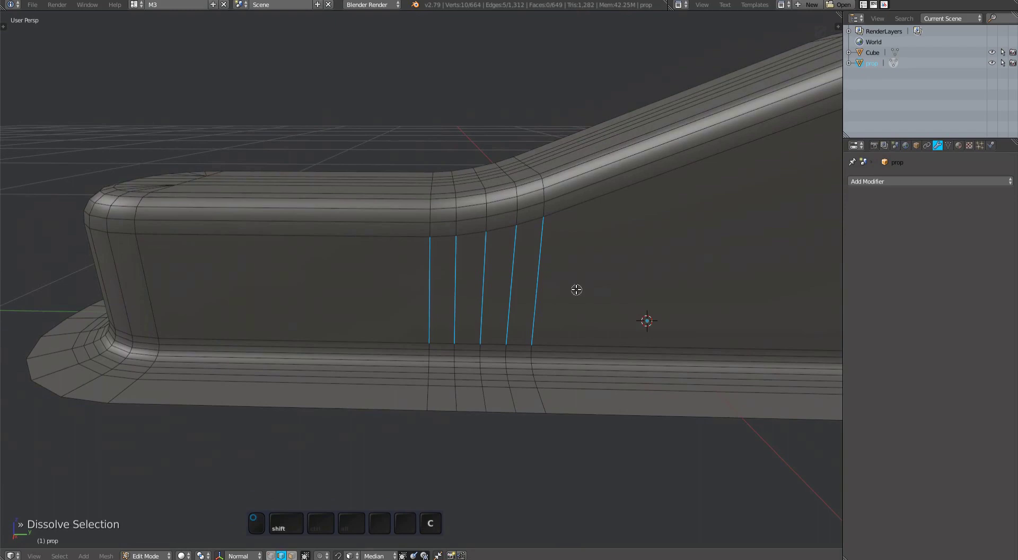
{"action": "key", "text": "Escape"}
{"action": "middle_click_drag", "start_coordinate": [575, 289], "coordinate": [425, 408]}
{"action": "left_click", "coordinate": [445, 291], "text": "shift"}
{"action": "key", "text": "ctrl+x"}
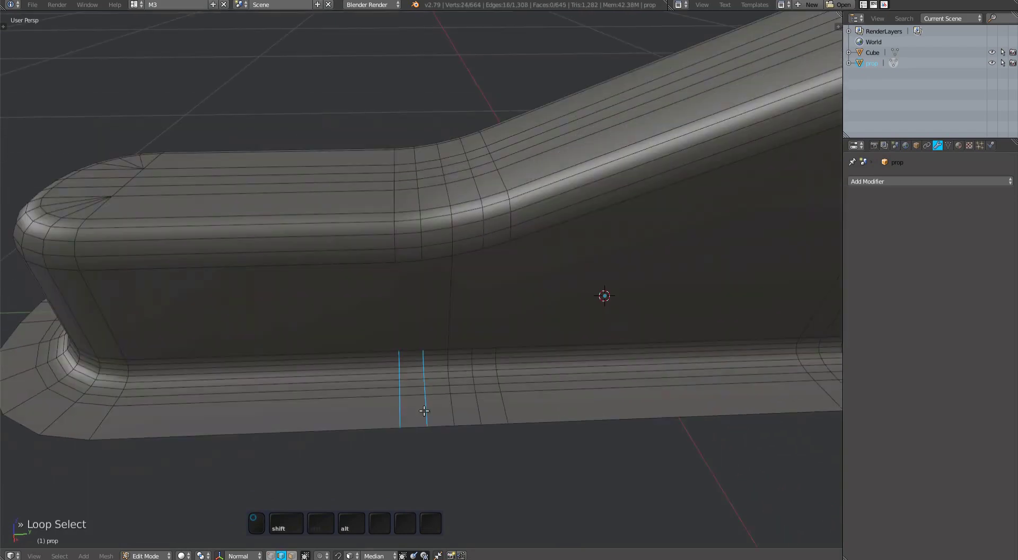
Dissolve the redundant edge loops along the base flange, leaving 592 vertices
{"action": "middle_click_drag", "start_coordinate": [680, 320], "coordinate": [401, 277]}
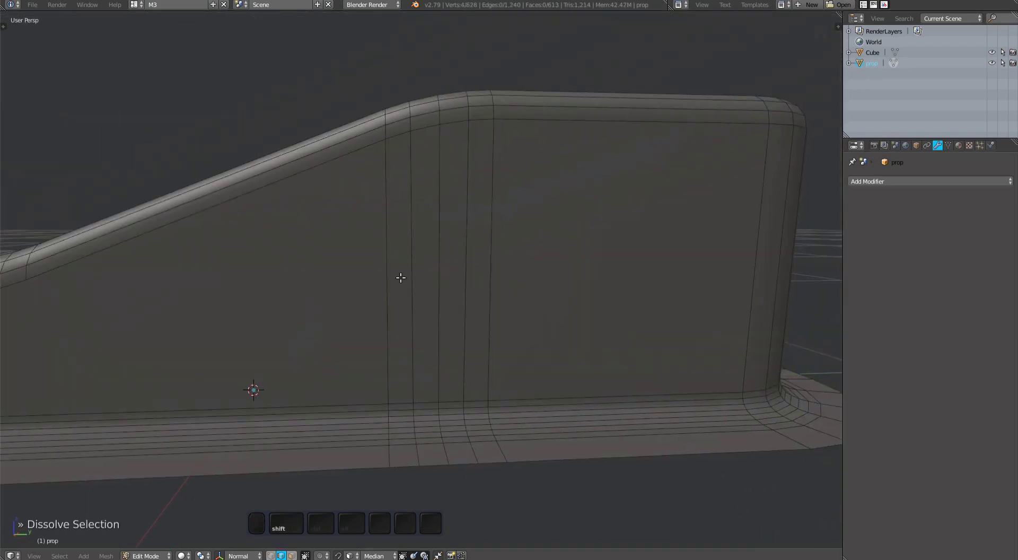
{"action": "middle_click_drag", "start_coordinate": [487, 336], "coordinate": [480, 376]}
{"action": "key", "text": "ctrl+x"}
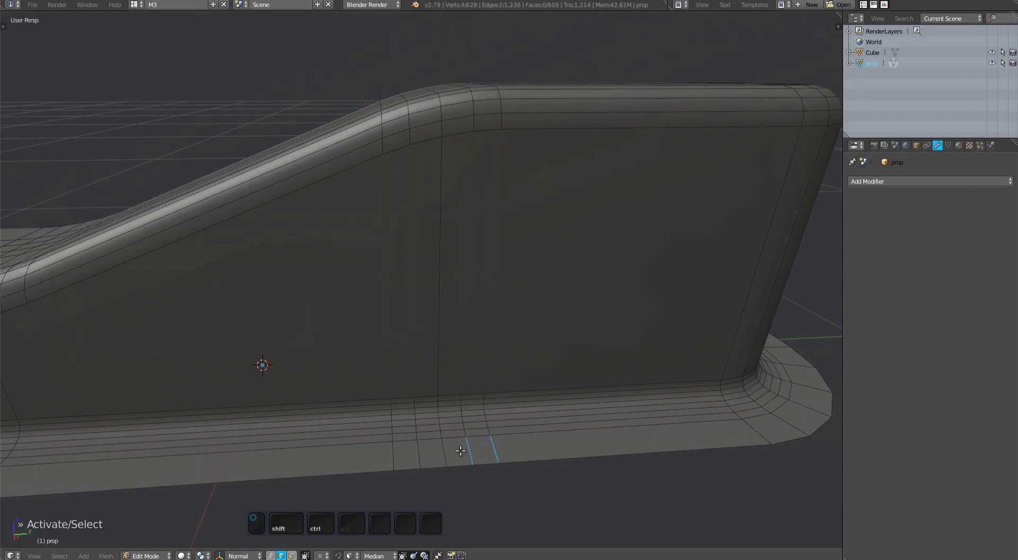
{"action": "middle_click_drag", "start_coordinate": [473, 255], "coordinate": [617, 364]}
{"action": "scroll", "coordinate": [536, 363], "scroll_direction": "up", "scroll_amount": 4}
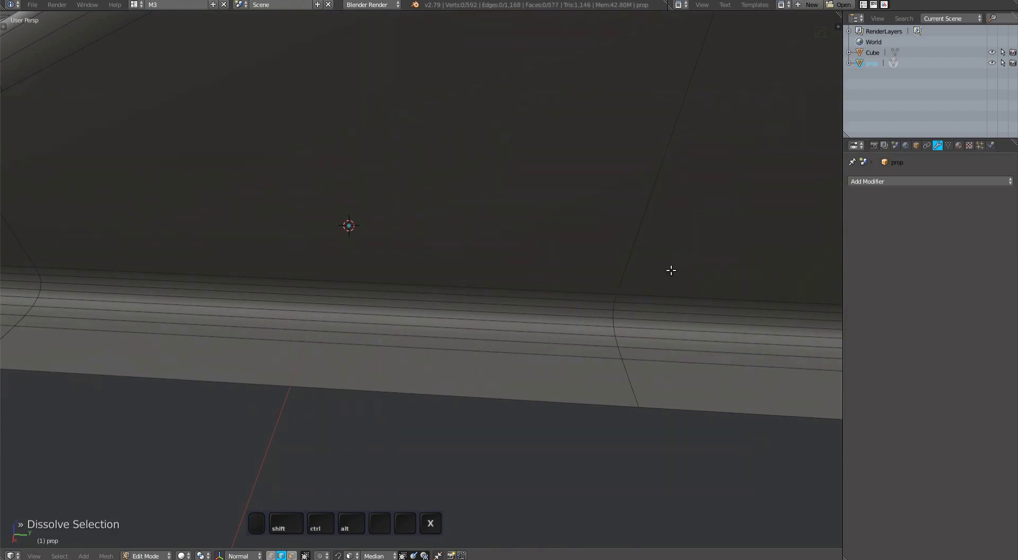
{"action": "scroll", "coordinate": [671, 271], "scroll_direction": "down", "scroll_amount": 5}
{"action": "middle_click_drag", "start_coordinate": [485, 241], "coordinate": [439, 336]}
Select the face blocks along the handle's top and dissolve their extra loops
{"action": "key", "text": "ctrl+Tab"}
{"action": "left_click", "coordinate": [371, 331]}
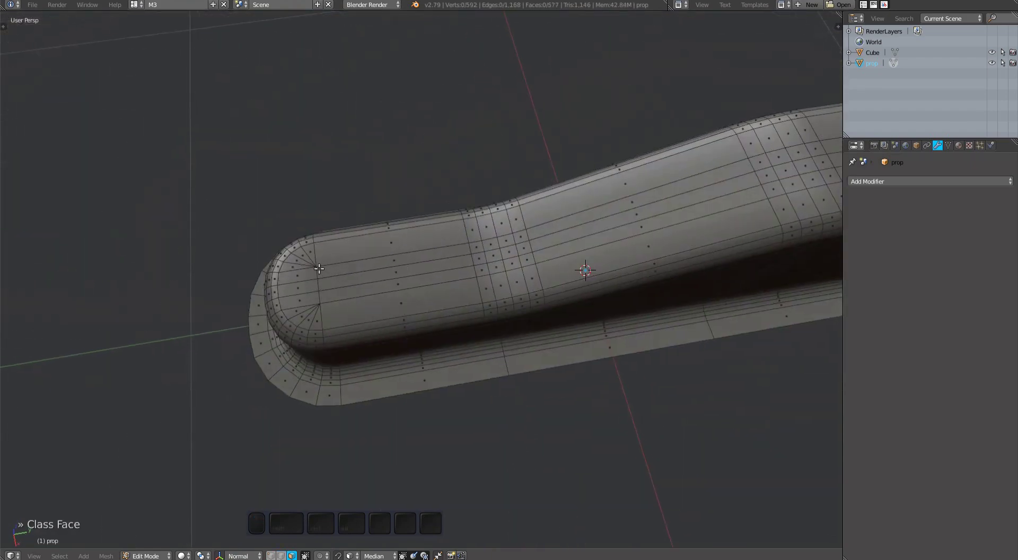
{"action": "key", "text": "a"}
{"action": "middle_click_drag", "start_coordinate": [626, 248], "coordinate": [450, 278]}
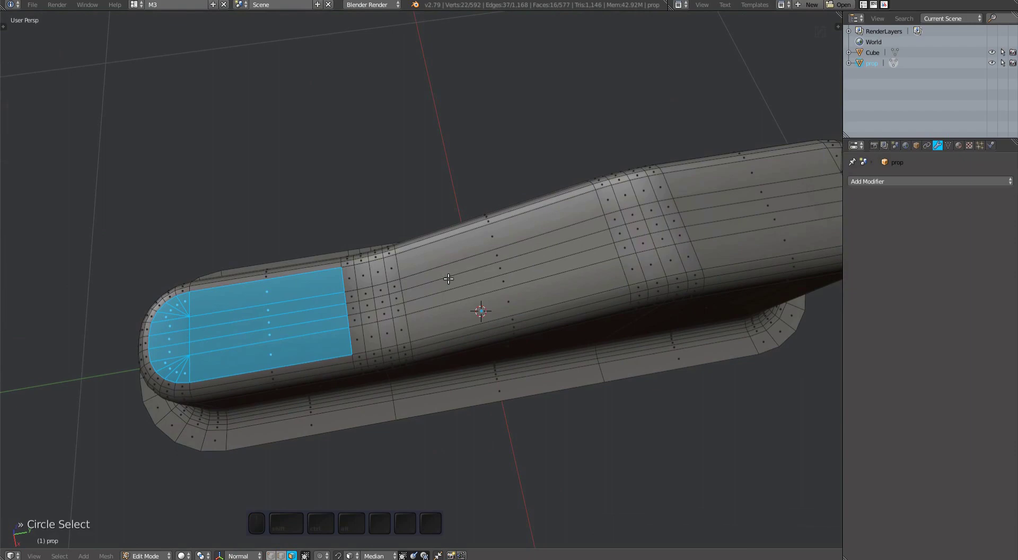
{"action": "left_click", "coordinate": [455, 298]}
{"action": "left_click", "coordinate": [744, 231]}
{"action": "middle_click_drag", "start_coordinate": [656, 226], "coordinate": [504, 249]}
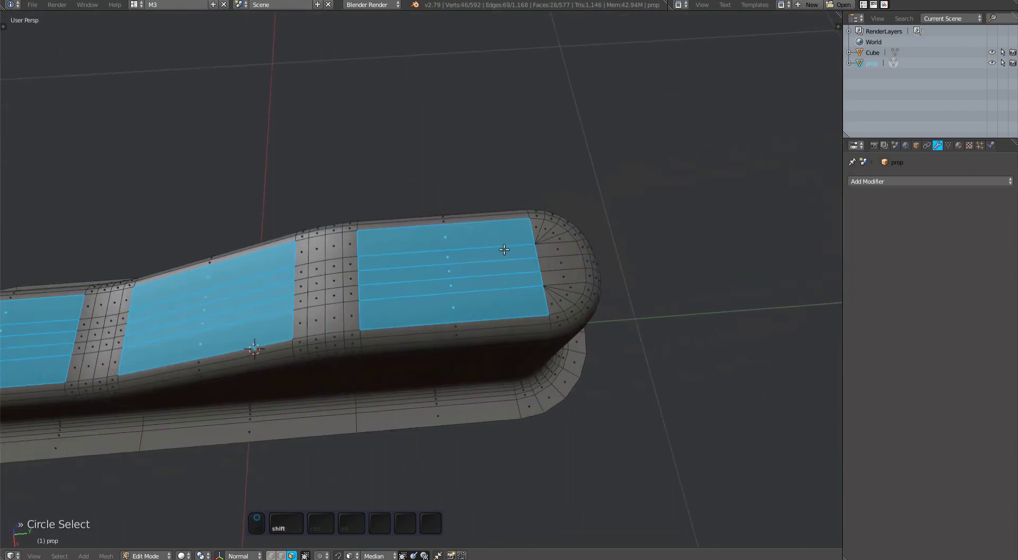
{"action": "middle_click_drag", "start_coordinate": [411, 266], "coordinate": [391, 301]}
{"action": "key", "text": "a"}
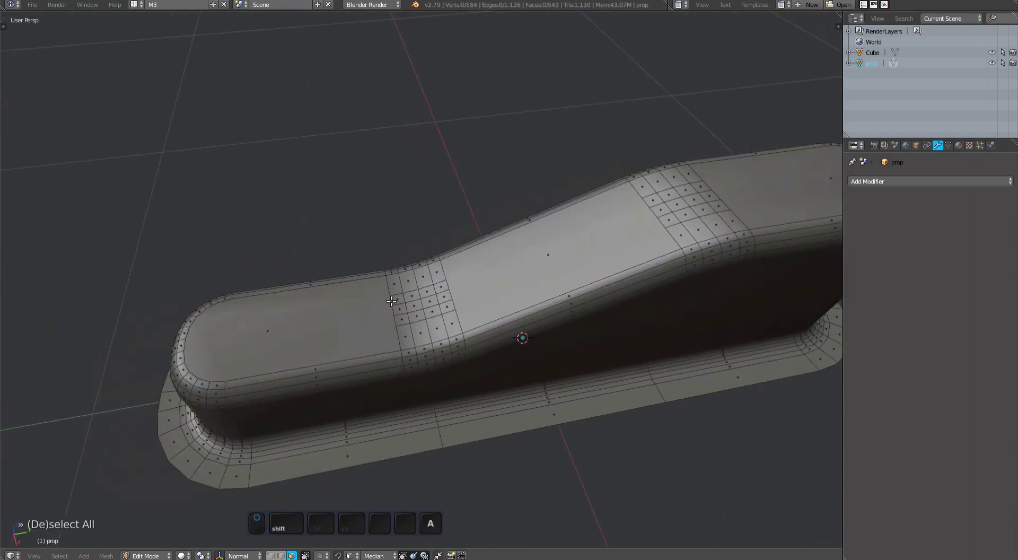
{"action": "key", "text": "ctrl+x"}
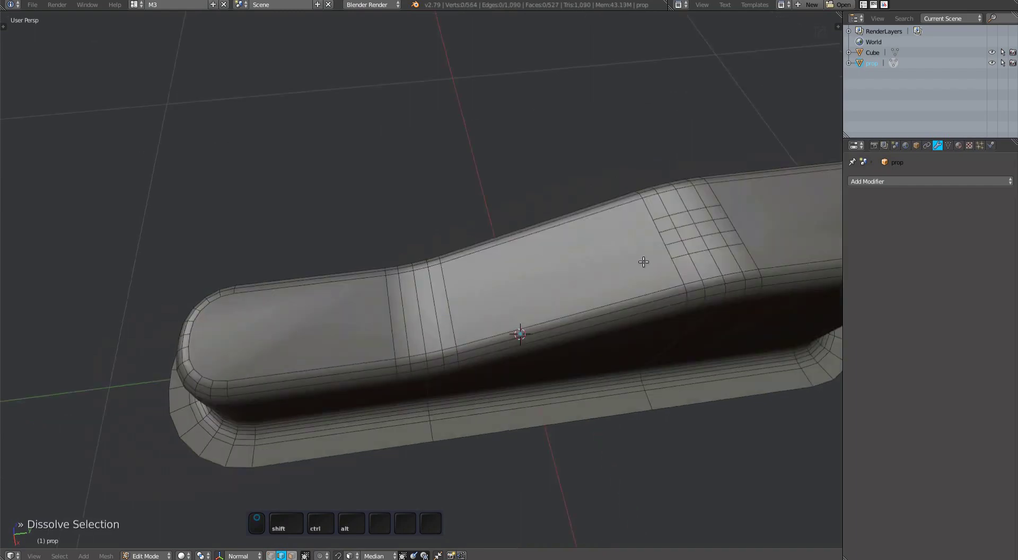
{"action": "middle_click_drag", "start_coordinate": [644, 260], "coordinate": [507, 306]}
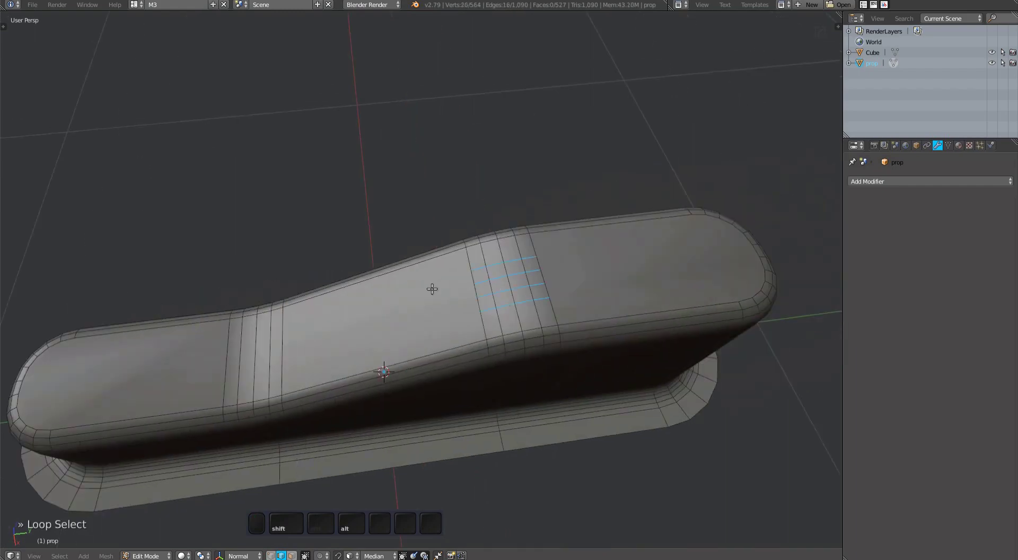
{"action": "key", "text": "ctrl+x"}
Connect the two tip vertices with a new edge
{"action": "middle_click_drag", "start_coordinate": [432, 288], "coordinate": [307, 359]}
{"action": "key", "text": "ctrl+Tab"}
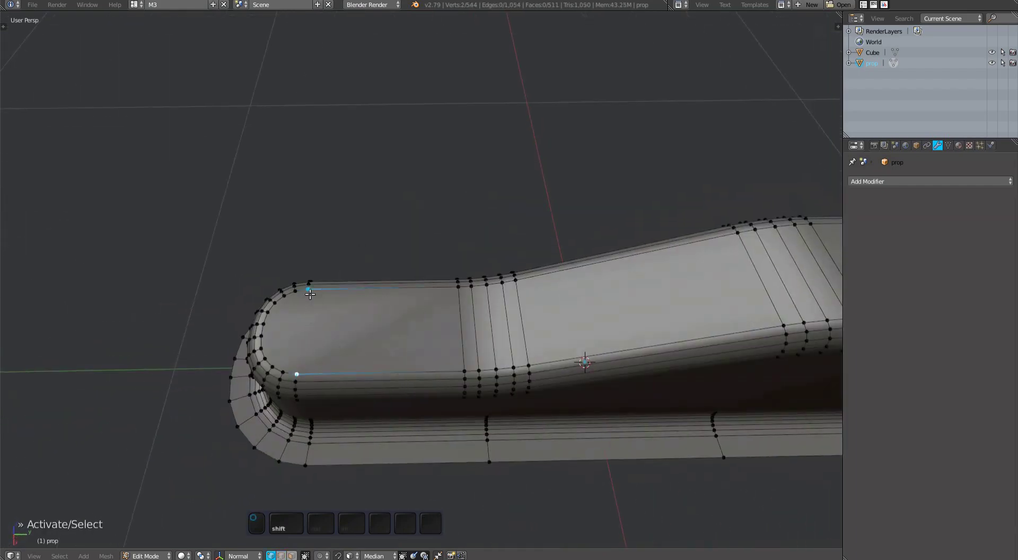
{"action": "key", "text": "2"}
{"action": "middle_click_drag", "start_coordinate": [684, 291], "coordinate": [607, 284]}
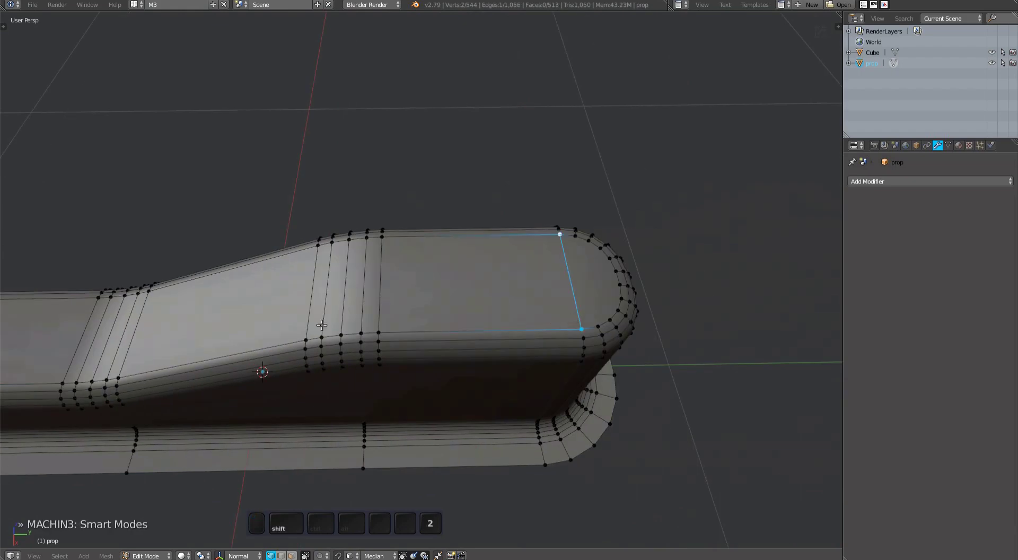
{"action": "key", "text": "a"}
Symmetrize the mesh and leave edit mode, now at 472 vertices
{"action": "middle_click_drag", "start_coordinate": [322, 325], "coordinate": [470, 404]}
{"action": "key", "text": "alt+x"}
{"action": "key", "text": "Tab"}
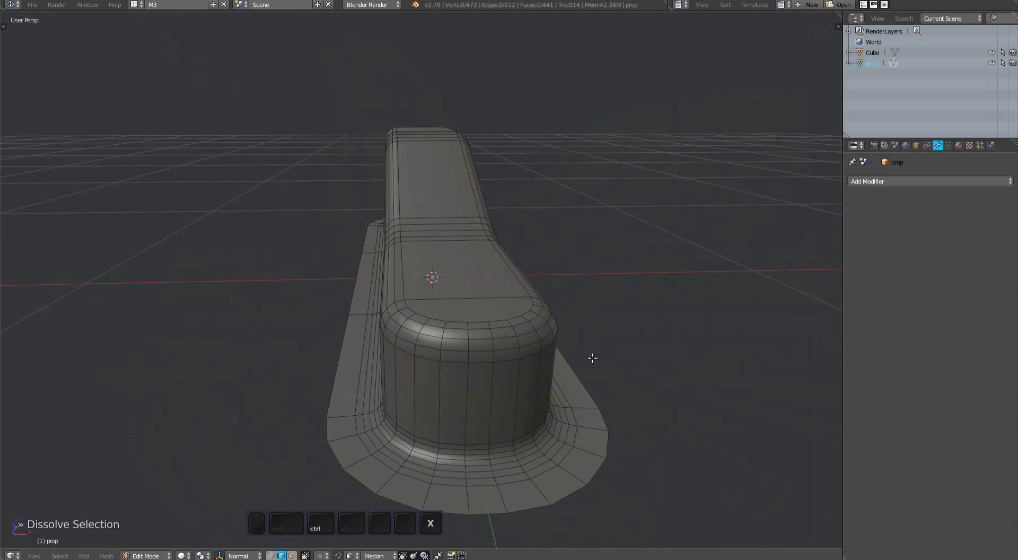
{"action": "middle_click_drag", "start_coordinate": [593, 358], "coordinate": [453, 263]}
Turn the prop into a MESHmachine plug from Object Mode
{"action": "key", "text": "Tab"}
{"action": "key", "text": "shift+y"}
{"action": "mouse_move", "coordinate": [456, 261]}
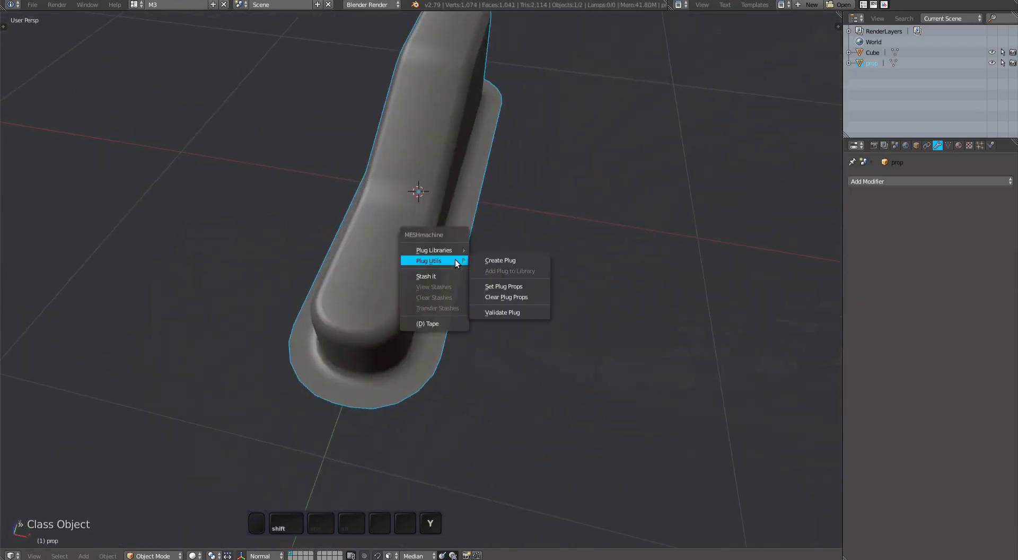
{"action": "left_click", "coordinate": [500, 261]}
From top view, inset the large inner face of the handle
{"action": "key", "text": "Tab"}
{"action": "key", "text": "KP_7"}
{"action": "key", "text": "a"}
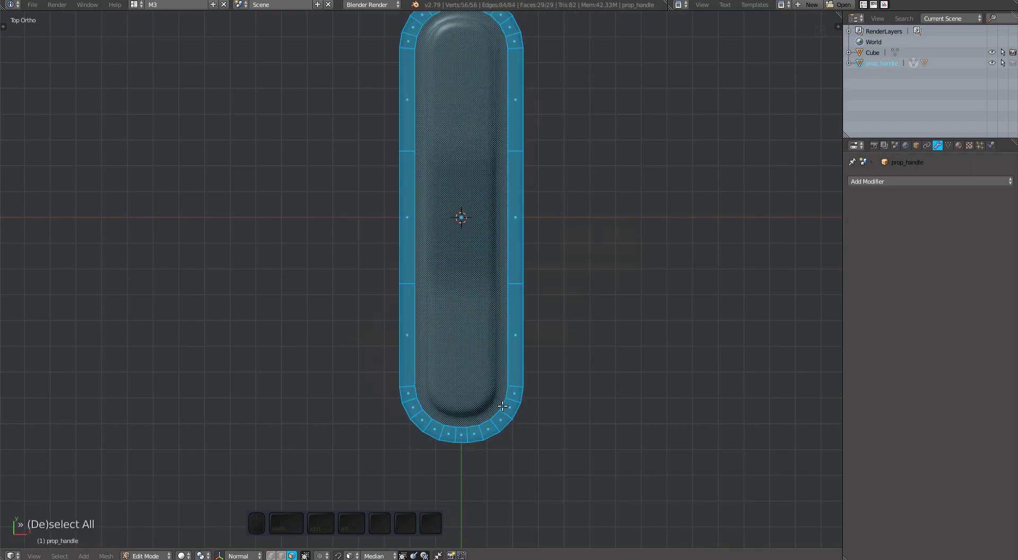
{"action": "key", "text": "3"}
{"action": "key", "text": "g"}
{"action": "key", "text": "g"}
{"action": "key", "text": "shift+Tab"}
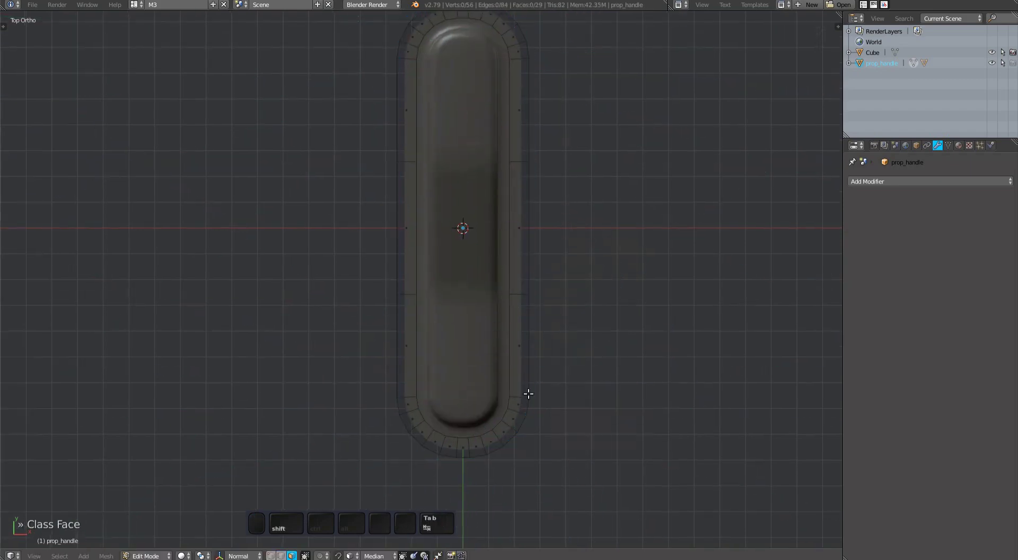
{"action": "scroll", "coordinate": [469, 392], "scroll_direction": "up", "scroll_amount": 3}
{"action": "scroll", "coordinate": [469, 409], "scroll_direction": "down", "scroll_amount": 3}
{"action": "right_click", "coordinate": [468, 392]}
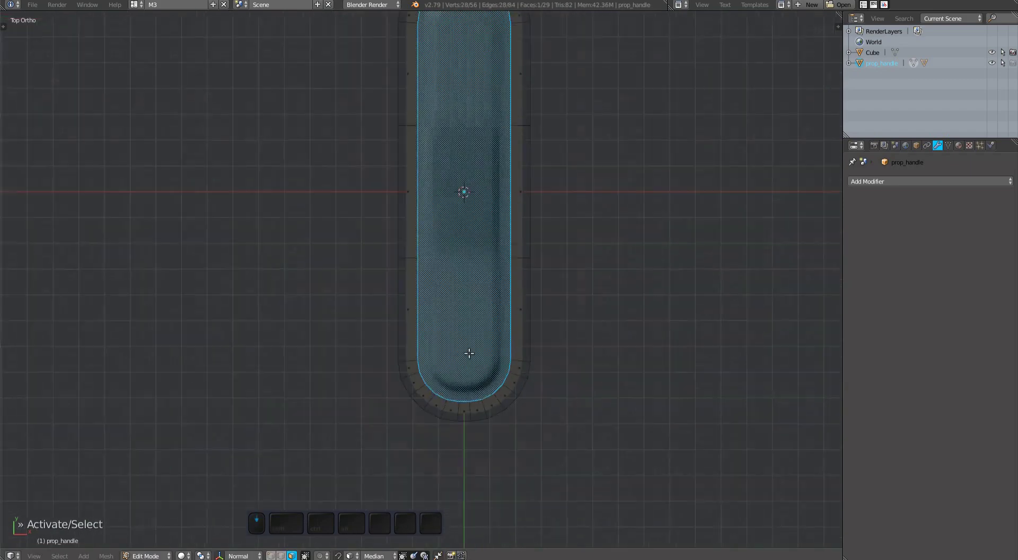
{"action": "key", "text": "i"}
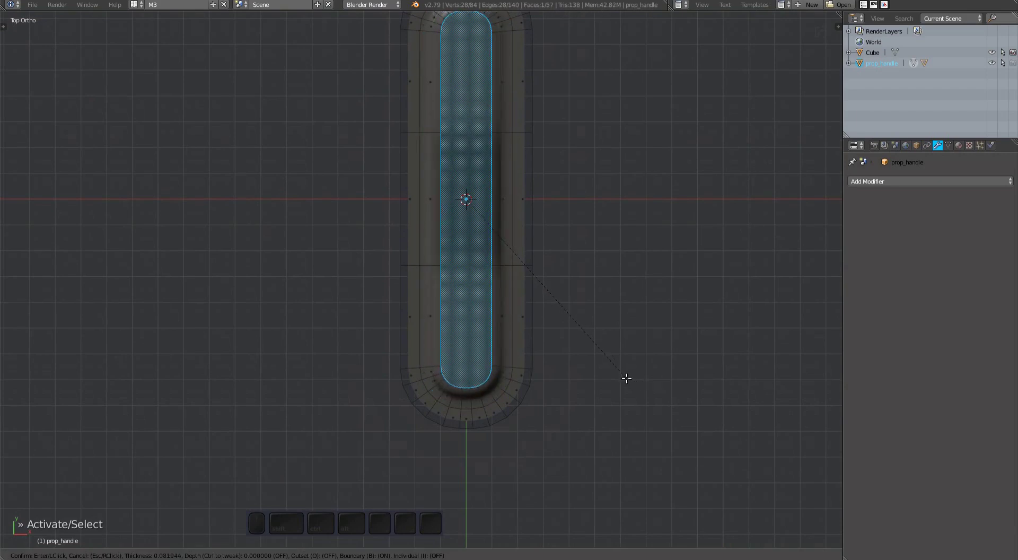
{"action": "left_click", "coordinate": [626, 378]}
Select a vertex on the inner edge and run MACHIN3 Symmetrize (Shift+Alt+Y)
{"action": "scroll", "coordinate": [466, 403], "scroll_direction": "up", "scroll_amount": 4}
{"action": "key", "text": "ctrl+Tab"}
{"action": "left_click", "coordinate": [542, 318]}
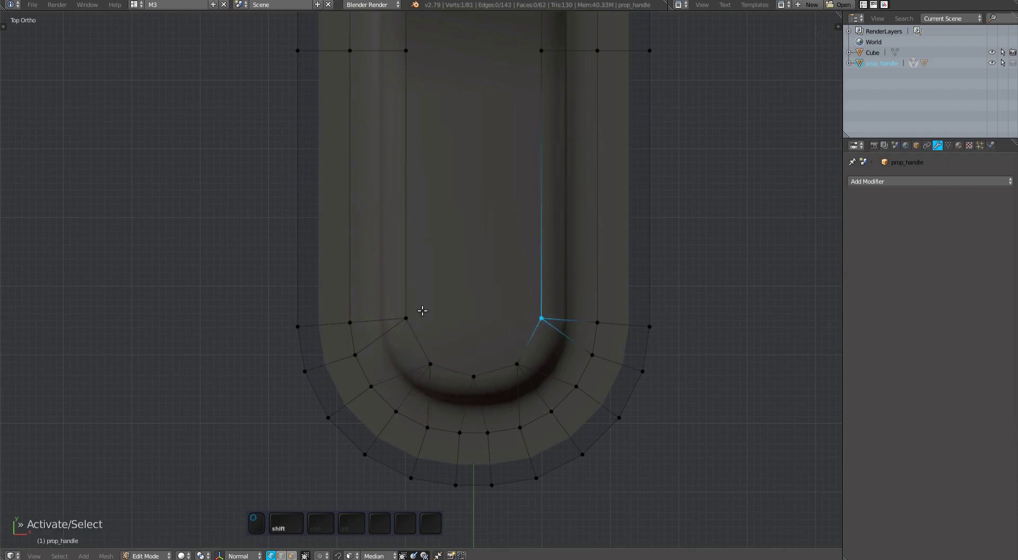
{"action": "key", "text": "a"}
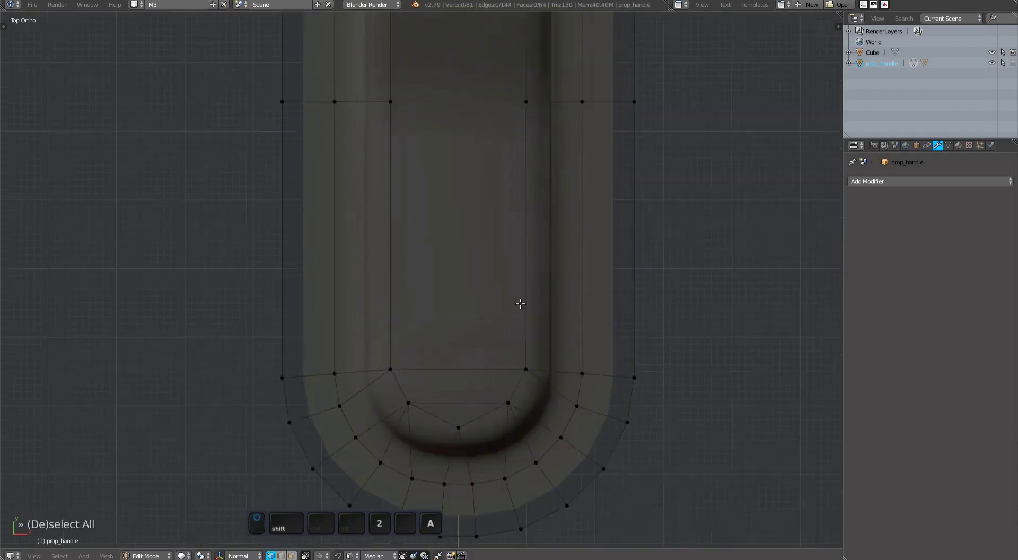
{"action": "left_click", "coordinate": [450, 159]}
{"action": "scroll", "coordinate": [464, 100], "scroll_direction": "down", "scroll_amount": 4}
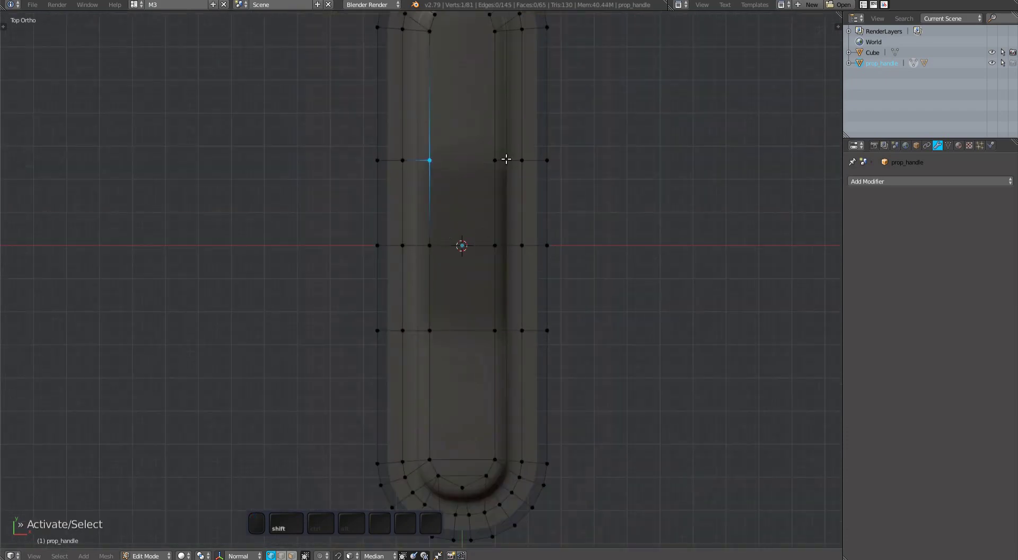
{"action": "scroll", "coordinate": [483, 122], "scroll_direction": "up", "scroll_amount": 4}
{"action": "key", "text": "shift+alt+y"}
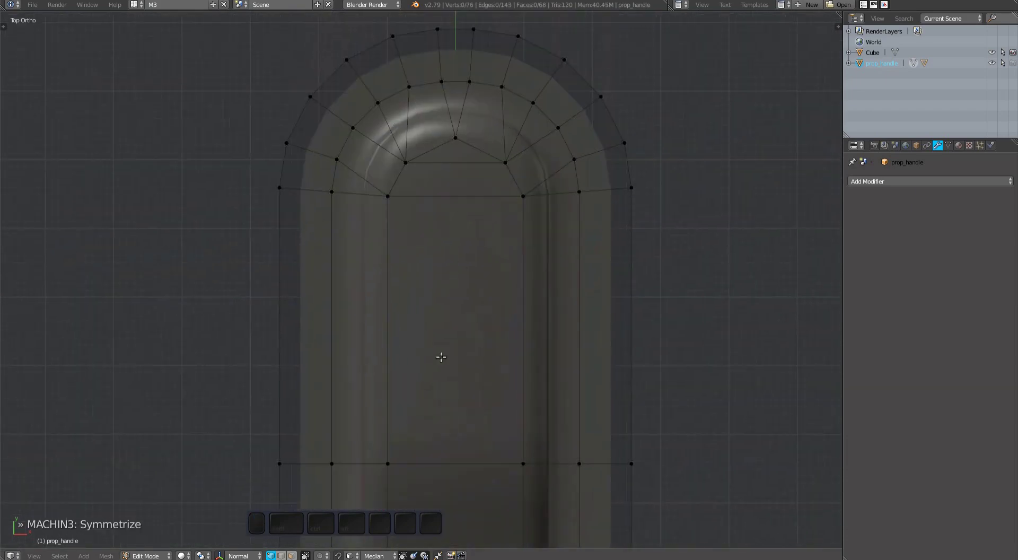
Try a smooth subdivide on the whole handle mesh, then undo it
{"action": "scroll", "coordinate": [485, 336], "scroll_direction": "down", "scroll_amount": 5}
{"action": "middle_click_drag", "start_coordinate": [484, 336], "coordinate": [530, 275]}
{"action": "scroll", "coordinate": [530, 276], "scroll_direction": "up", "scroll_amount": 5}
{"action": "middle_click_drag", "start_coordinate": [587, 228], "coordinate": [580, 302]}
{"action": "key", "text": "a"}
{"action": "key", "text": "y"}
{"action": "key", "text": "Escape"}
{"action": "key", "text": "w"}
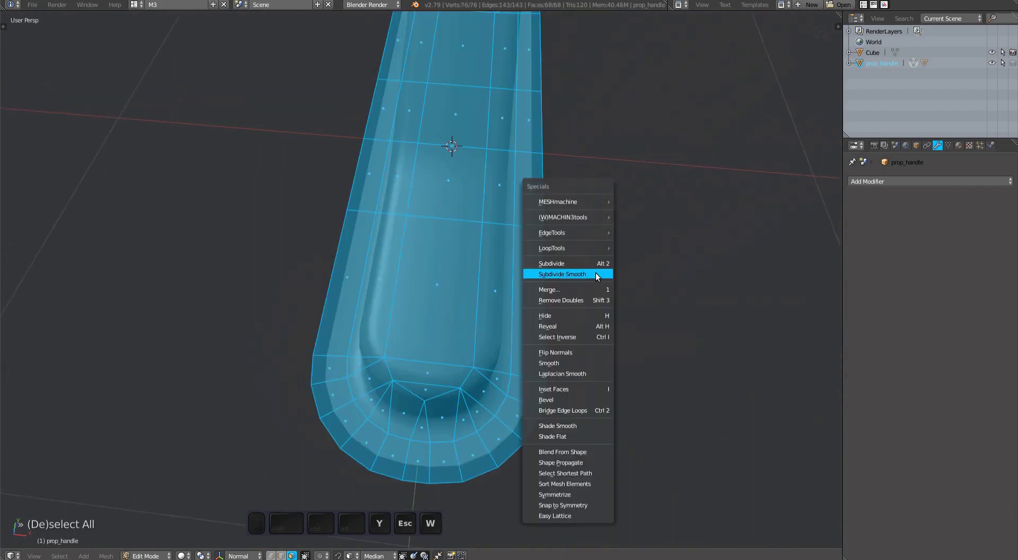
{"action": "left_click", "coordinate": [562, 274]}
{"action": "key", "text": "ctrl+z"}
Validate the handle as a MESHmachine plug from Object Mode
{"action": "mouse_move", "coordinate": [568, 301]}
{"action": "middle_mouse_down"}
{"action": "mouse_move", "coordinate": [456, 337]}
{"action": "mouse_move", "coordinate": [405, 266]}
{"action": "mouse_move", "coordinate": [587, 316]}
{"action": "mouse_move", "coordinate": [577, 332]}
{"action": "mouse_move", "coordinate": [411, 259]}
{"action": "middle_mouse_up"}
{"action": "key", "text": "Tab"}
{"action": "key", "text": "y"}
{"action": "mouse_move", "coordinate": [410, 260]}
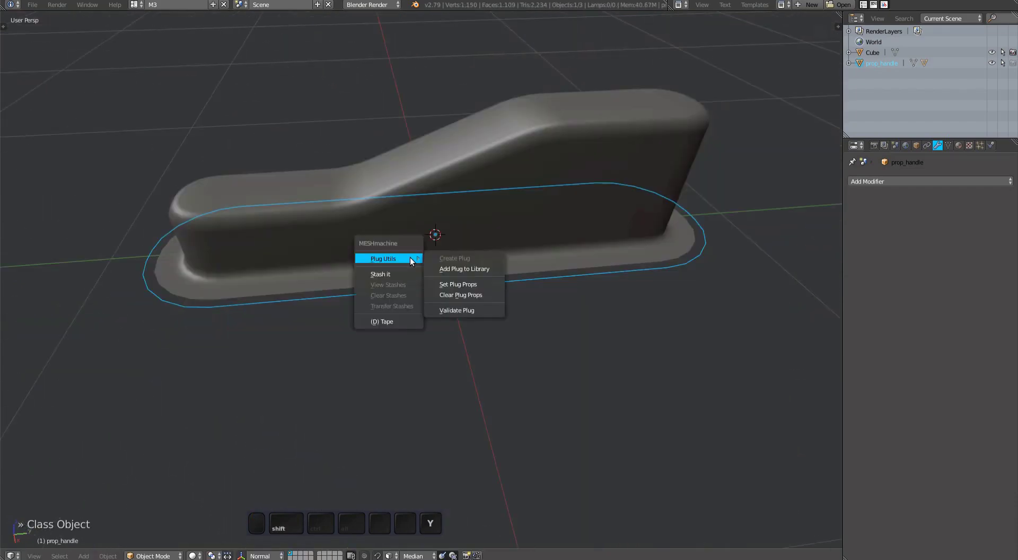
{"action": "left_click", "coordinate": [457, 310]}
Check the prop's conform vertex group faces, then return to Object Mode near the sphere
{"action": "middle_click_drag", "start_coordinate": [470, 309], "coordinate": [471, 281]}
{"action": "right_click", "coordinate": [471, 282]}
{"action": "key", "text": "Tab"}
{"action": "left_click", "coordinate": [949, 145]}
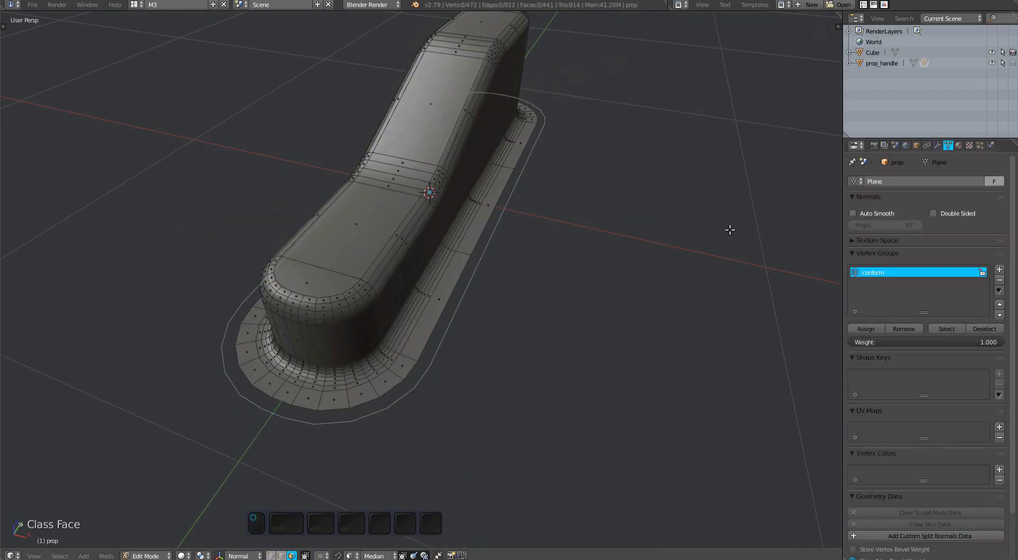
{"action": "middle_click_drag", "start_coordinate": [730, 227], "coordinate": [505, 318]}
{"action": "key", "text": "ctrl+g"}
{"action": "key", "text": "a"}
{"action": "key", "text": "Tab"}
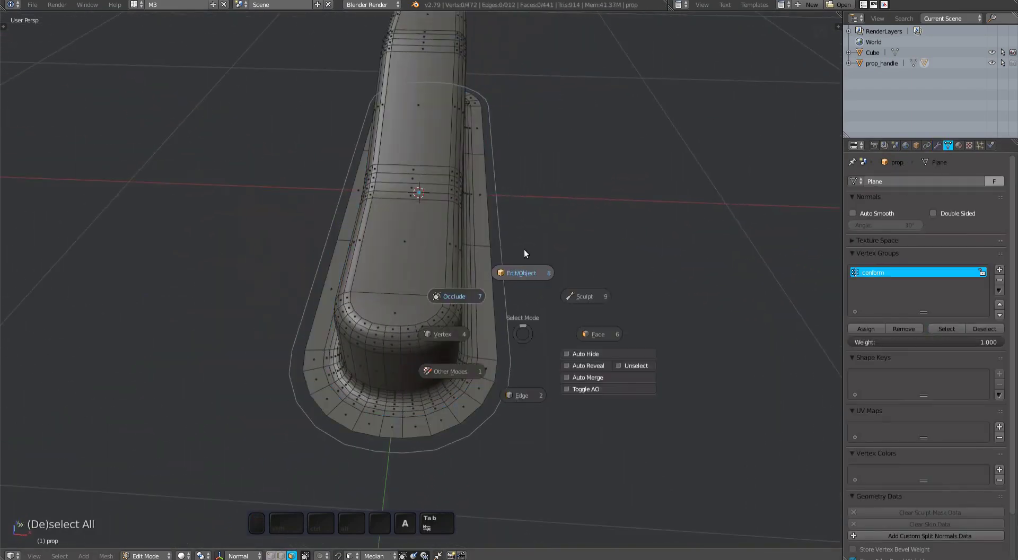
{"action": "left_click", "coordinate": [457, 286]}
{"action": "scroll", "coordinate": [457, 287], "scroll_direction": "down", "scroll_amount": 5}
{"action": "middle_click_drag", "start_coordinate": [458, 287], "coordinate": [289, 182]}
Duplicate the handle and its plug parts onto the sphere's top and scale the copy down
{"action": "key", "text": "b"}
{"action": "left_click_drag", "start_coordinate": [289, 187], "coordinate": [387, 272]}
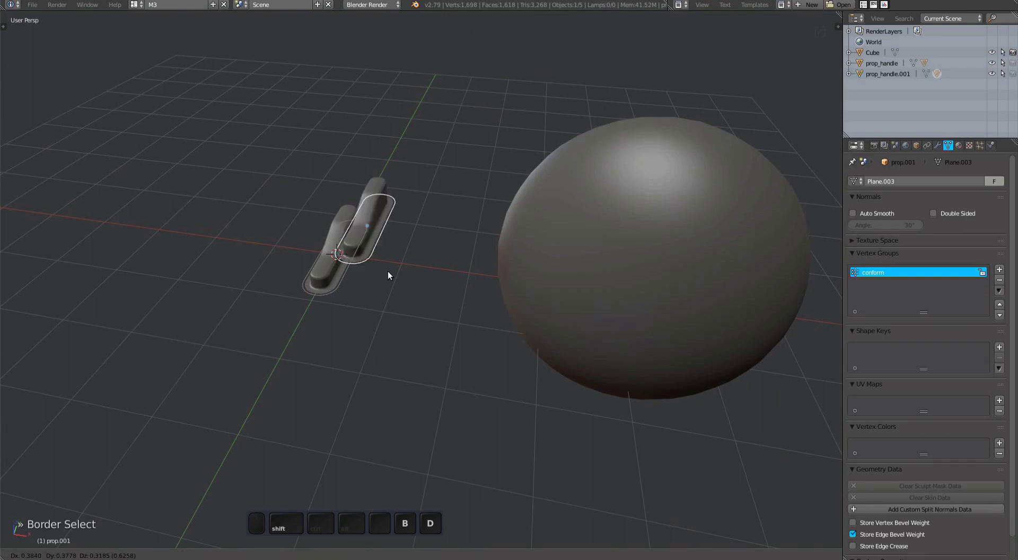
{"action": "right_click", "coordinate": [350, 234]}
{"action": "key", "text": "shift+d"}
{"action": "left_click", "coordinate": [653, 260]}
{"action": "key", "text": "s"}
{"action": "left_click", "coordinate": [703, 269]}
{"action": "scroll", "coordinate": [597, 304], "scroll_direction": "up", "scroll_amount": 3}
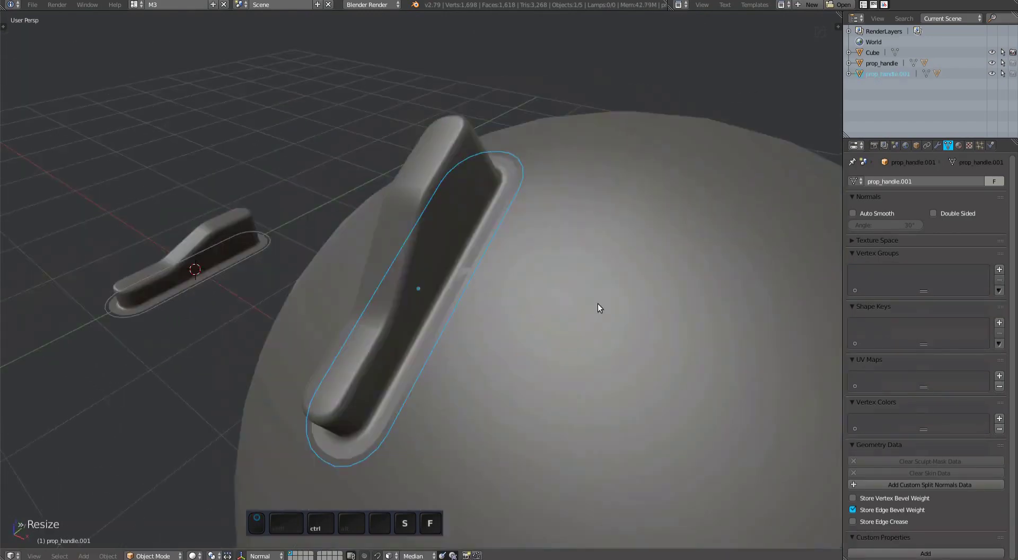
{"action": "middle_click_drag", "start_coordinate": [597, 304], "coordinate": [575, 321]}
{"action": "key", "text": "s"}
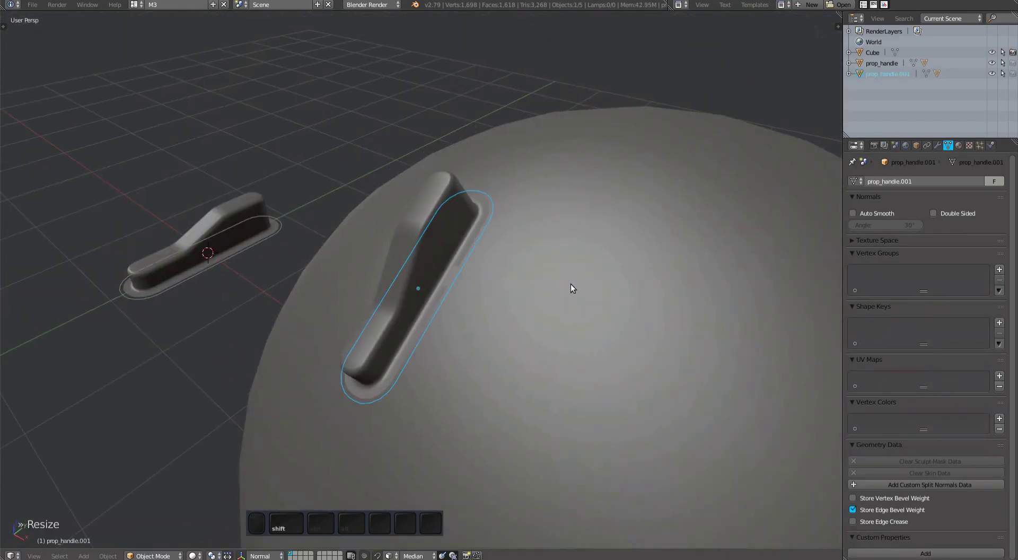
{"action": "left_click", "coordinate": [570, 289]}
Plug the handle copy into the sphere with MESHmachine Plug, showing its wireframe
{"action": "key", "text": "y"}
{"action": "left_click", "coordinate": [566, 273]}
{"action": "middle_click_drag", "start_coordinate": [566, 273], "coordinate": [492, 270]}
{"action": "scroll", "coordinate": [598, 294], "scroll_direction": "up", "scroll_amount": 3}
{"action": "key", "text": "F6"}
{"action": "left_click", "coordinate": [532, 432]}
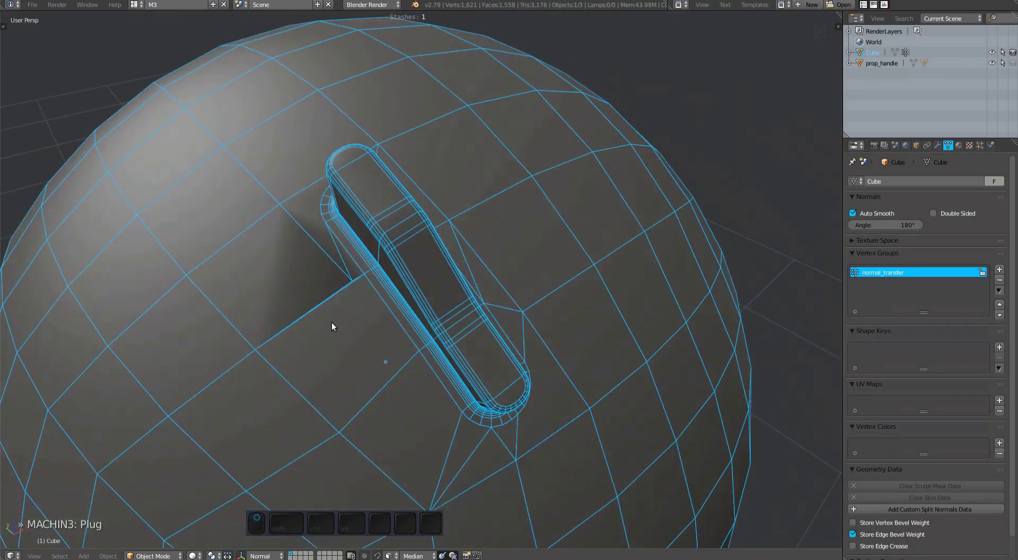
Set the plug offset to 1.40 and rotation to 4.00, and enable Contain
{"action": "key", "text": "F6"}
{"action": "left_click", "coordinate": [479, 374]}
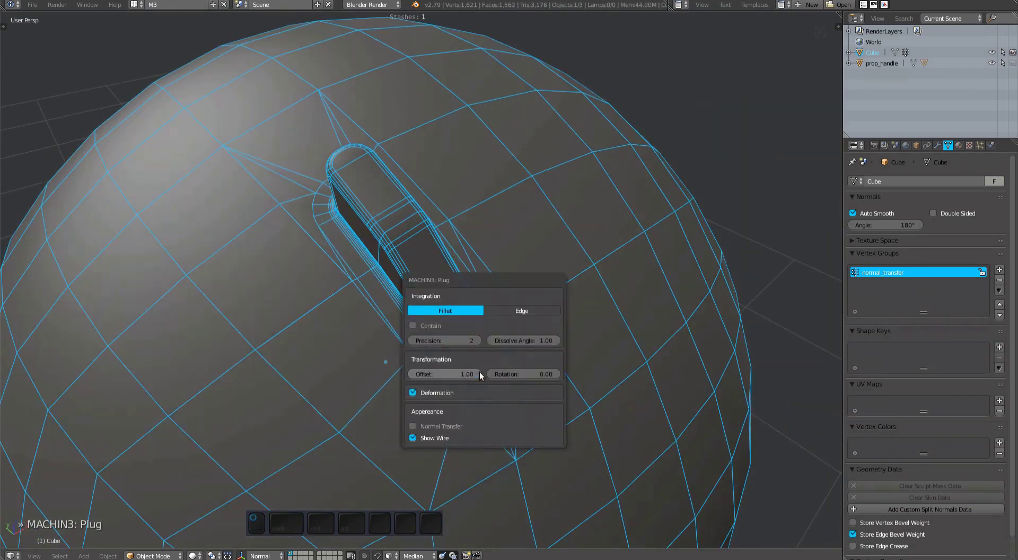
{"action": "left_click", "coordinate": [479, 374]}
{"action": "middle_click_drag", "start_coordinate": [479, 374], "coordinate": [322, 312]}
{"action": "key", "text": "F6"}
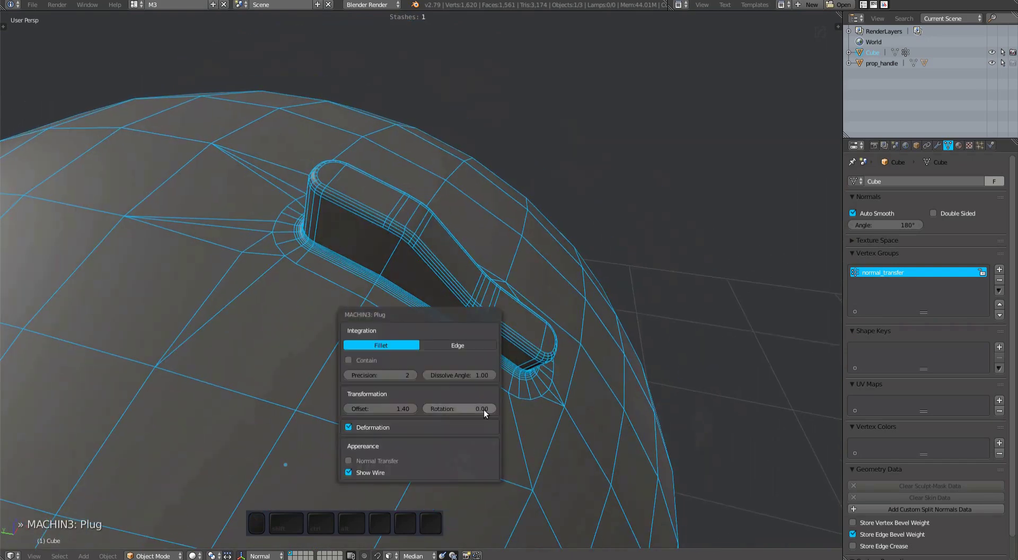
{"action": "left_click", "coordinate": [493, 409]}
{"action": "left_click", "coordinate": [493, 408]}
{"action": "left_click", "coordinate": [366, 359]}
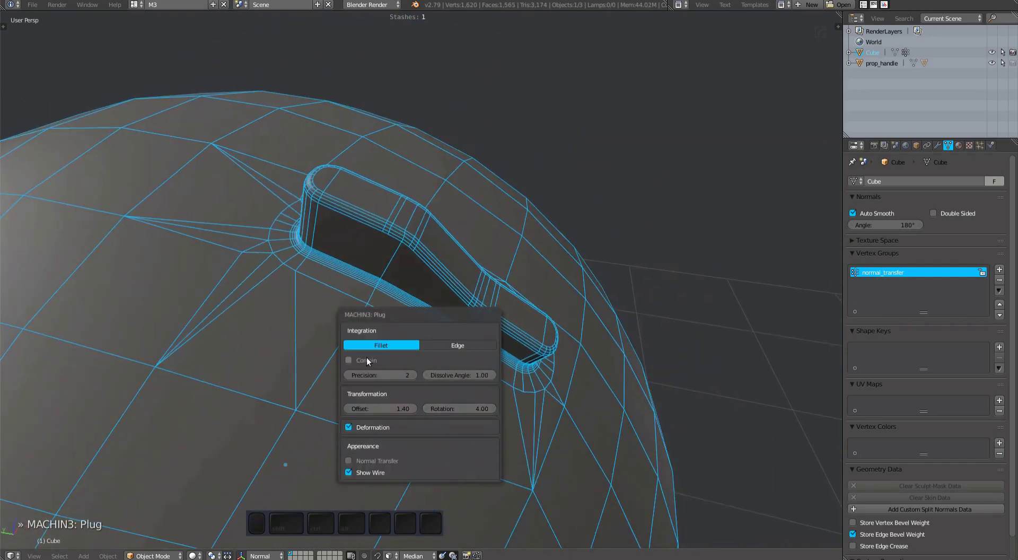
Enable Normal Transfer, hide the wireframe, then enter Edit Mode on the sphere and deselect all
{"action": "scroll", "coordinate": [405, 320], "scroll_direction": "up", "scroll_amount": 2}
{"action": "key", "text": "F6"}
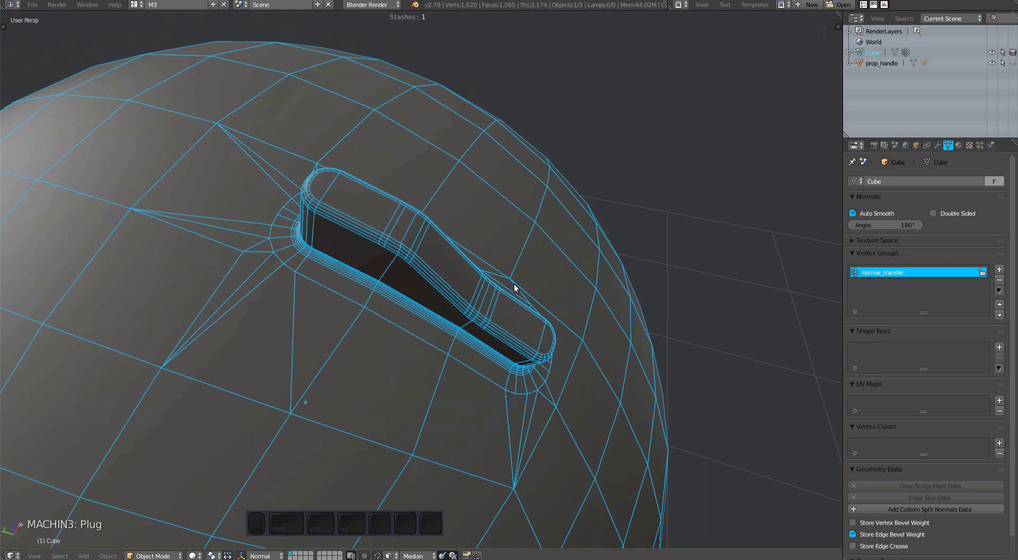
{"action": "key", "text": "F6"}
{"action": "left_click", "coordinate": [555, 437]}
{"action": "left_click", "coordinate": [549, 449]}
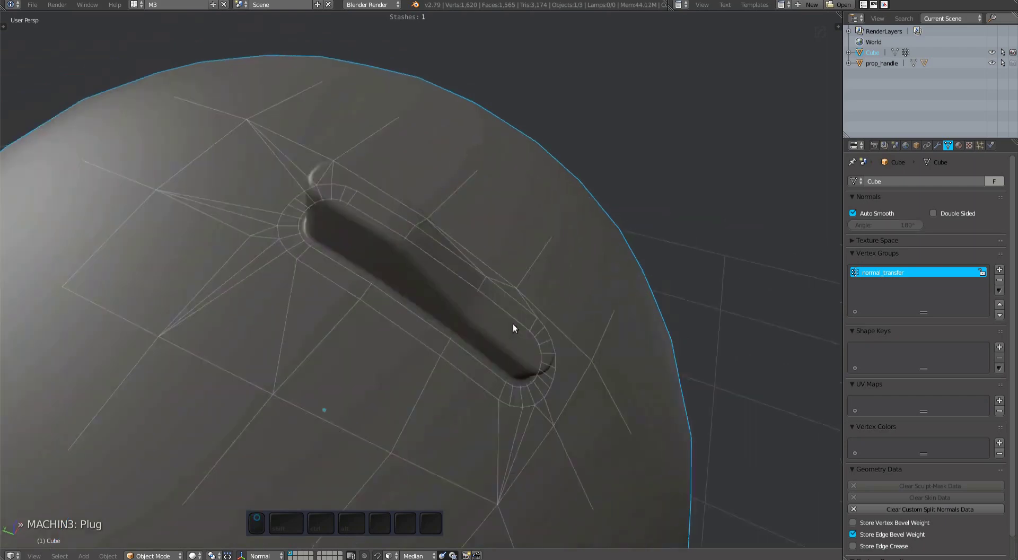
{"action": "middle_click_drag", "start_coordinate": [513, 324], "coordinate": [344, 279]}
{"action": "key", "text": "F6"}
{"action": "left_click", "coordinate": [559, 452]}
{"action": "key", "text": "Tab"}
{"action": "key", "text": "a"}
Back in Object Mode, frame the handle from the right side and isolate the prop mesh
{"action": "key", "text": "Tab"}
{"action": "scroll", "coordinate": [323, 324], "scroll_direction": "down", "scroll_amount": 4}
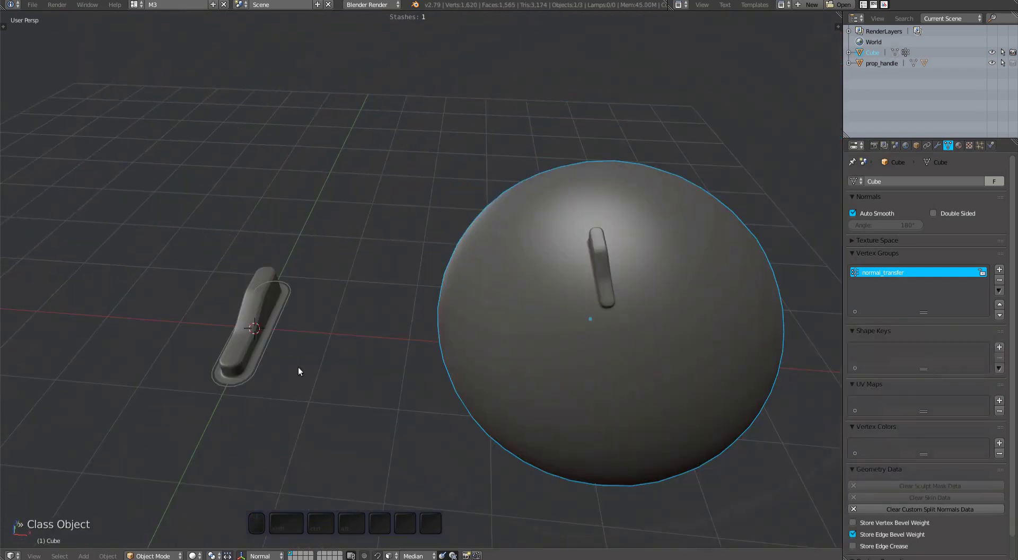
{"action": "right_click", "coordinate": [283, 352]}
{"action": "key", "text": "KP_Decimal"}
{"action": "middle_click_drag", "start_coordinate": [307, 342], "coordinate": [391, 281]}
{"action": "key", "text": "q"}
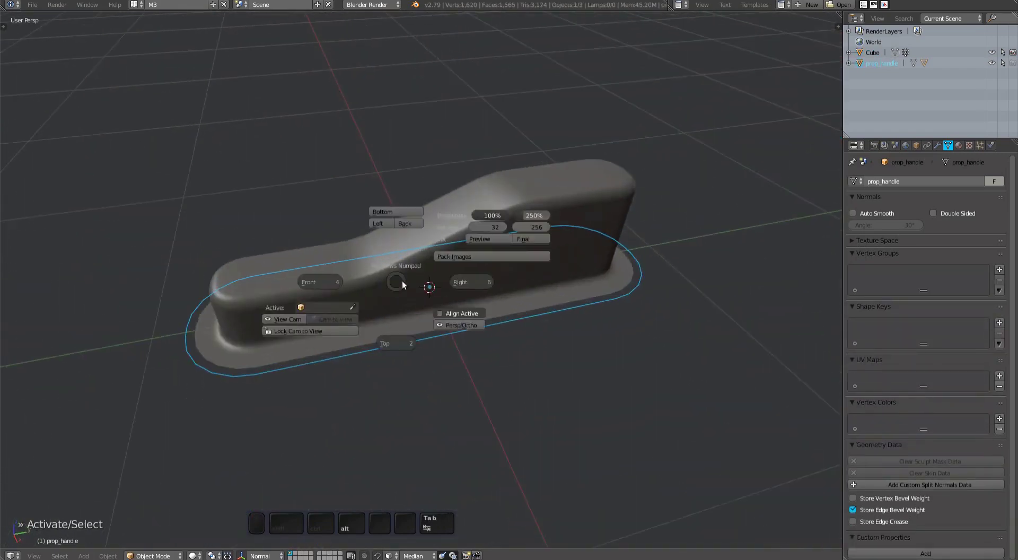
{"action": "left_click", "coordinate": [433, 291]}
{"action": "right_click", "coordinate": [456, 233]}
{"action": "key", "text": "shift+h"}
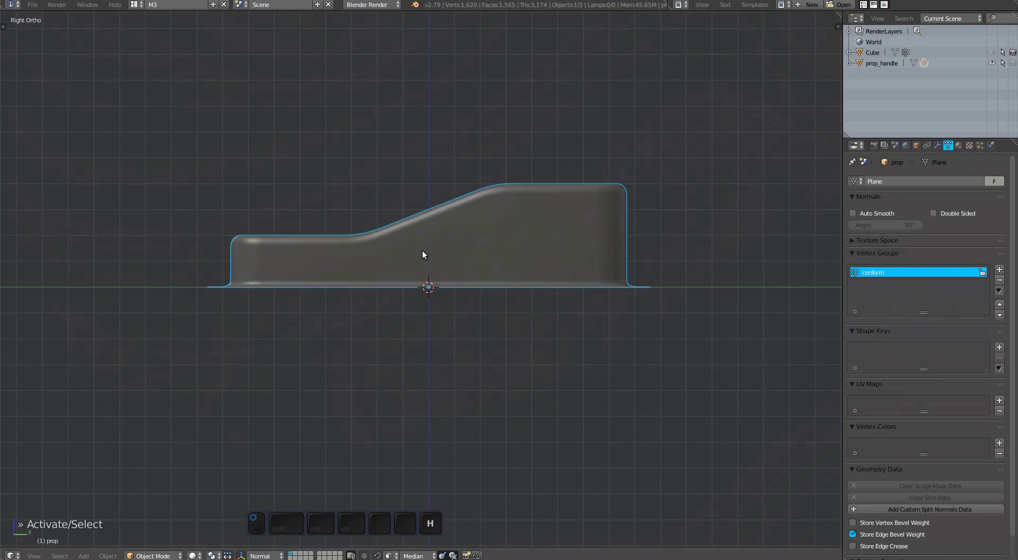
{"action": "scroll", "coordinate": [422, 251], "scroll_direction": "up", "scroll_amount": 3}
Add a single-arrow Empty with nothing else selected
{"action": "key", "text": "Tab"}
{"action": "scroll", "coordinate": [422, 263], "scroll_direction": "up", "scroll_amount": 2, "text": "shift"}
{"action": "key", "text": "Tab"}
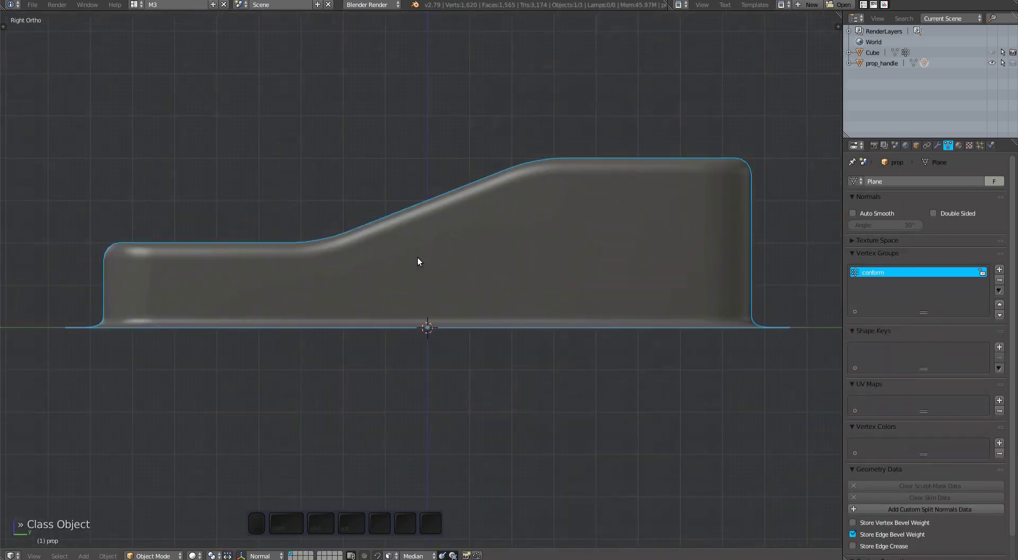
{"action": "key", "text": "a"}
{"action": "key", "text": "shift+a"}
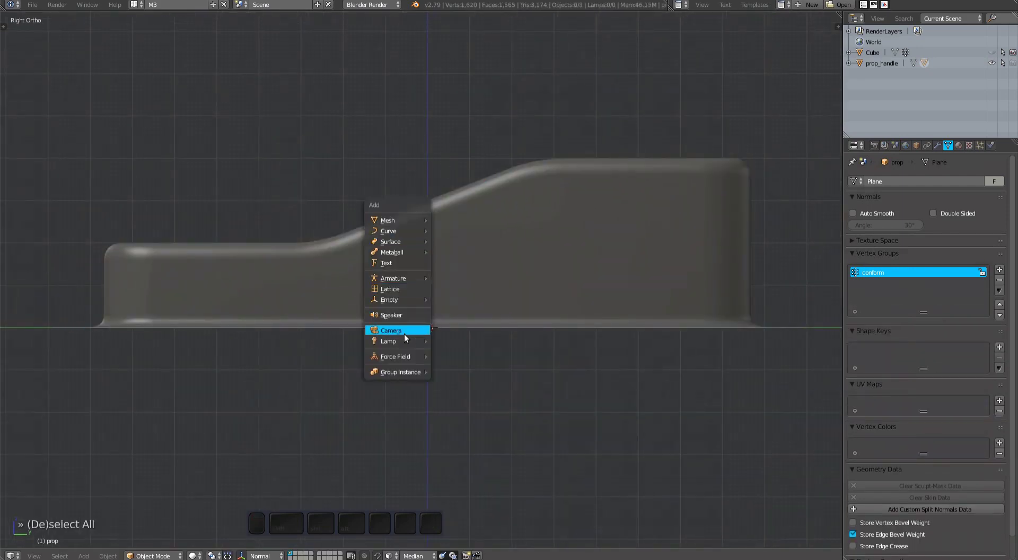
{"action": "mouse_move", "coordinate": [400, 298]}
{"action": "left_click", "coordinate": [463, 322]}
{"action": "scroll", "coordinate": [424, 383], "scroll_direction": "up", "scroll_amount": 5, "text": "shift"}
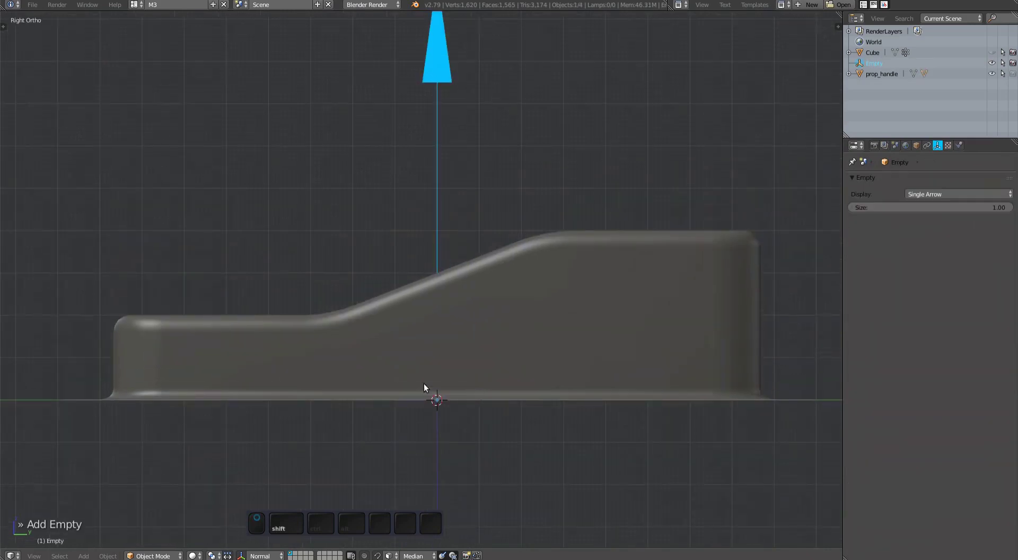
Scale the arrow Empty down and raise it along Z above the prop
{"action": "key", "text": "s"}
{"action": "left_click", "coordinate": [489, 405]}
{"action": "key", "text": "g"}
{"action": "key", "text": "z"}
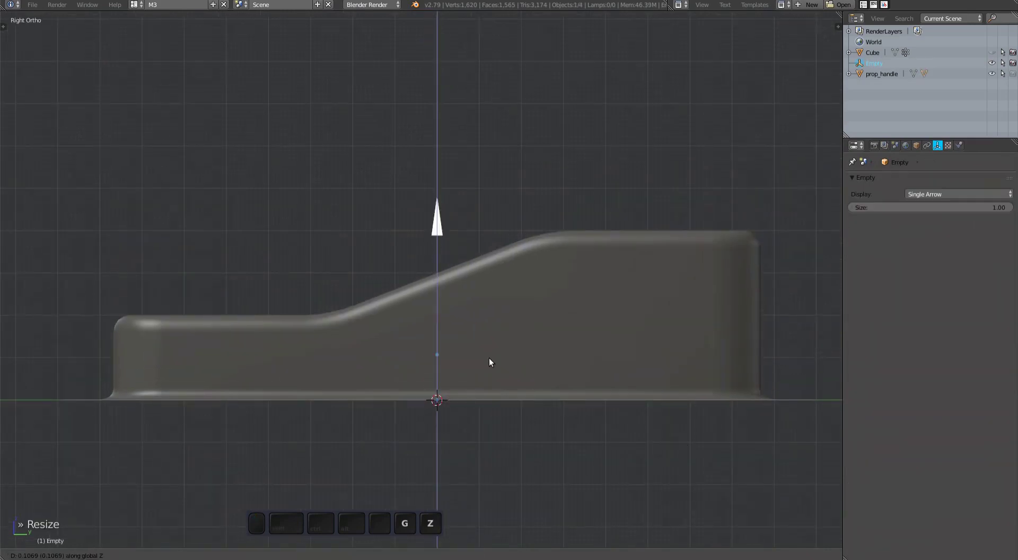
{"action": "left_click", "coordinate": [501, 248]}
{"action": "scroll", "coordinate": [488, 292], "scroll_direction": "down", "scroll_amount": 1, "text": "shift"}
Box-select the prop's upper edge loops in Edit Mode, then deselect and return to Object Mode
{"action": "scroll", "coordinate": [488, 291], "scroll_direction": "down", "scroll_amount": 1, "text": "ctrl"}
{"action": "right_click", "coordinate": [478, 281]}
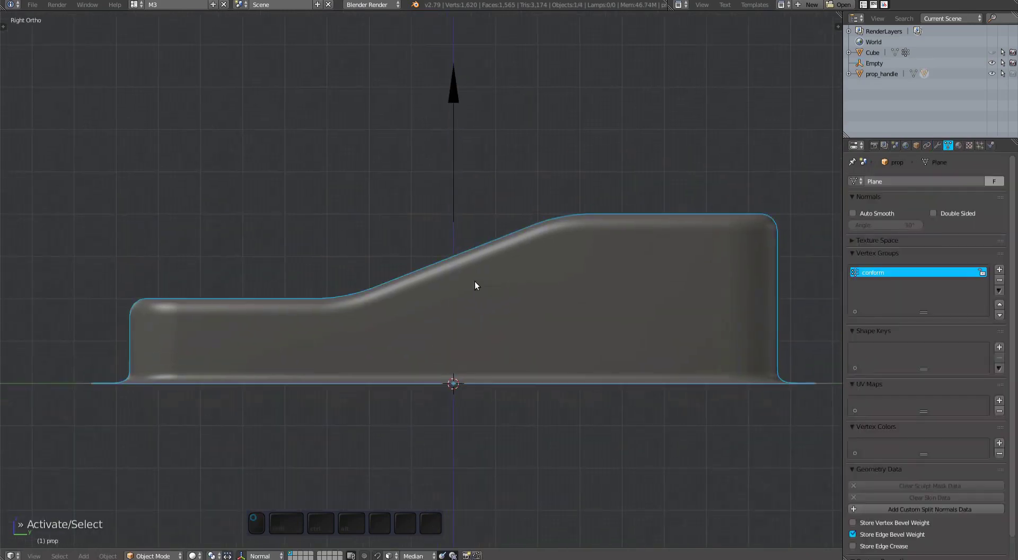
{"action": "key", "text": "Tab"}
{"action": "key", "text": "b"}
{"action": "left_click_drag", "start_coordinate": [70, 175], "coordinate": [778, 323]}
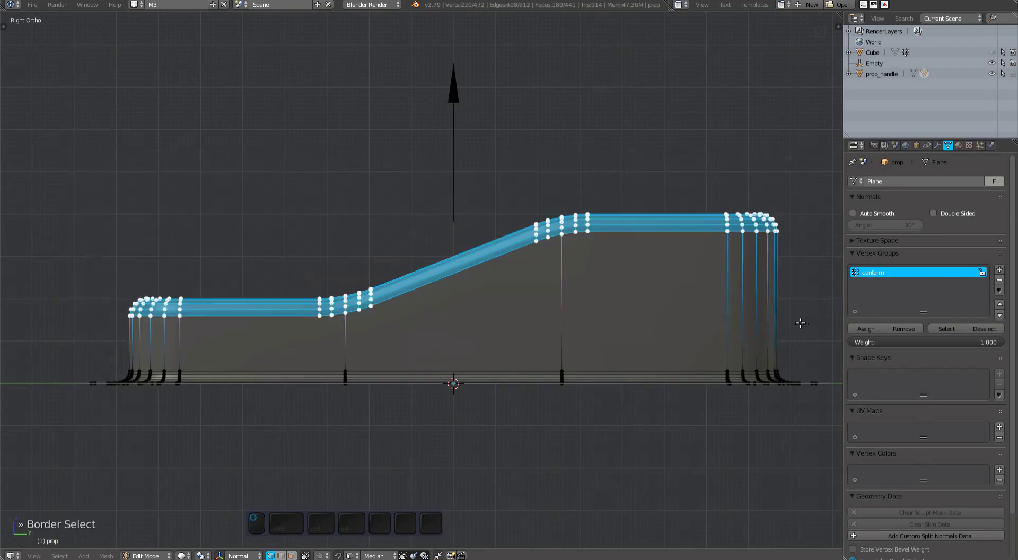
{"action": "scroll", "coordinate": [446, 177], "scroll_direction": "down", "scroll_amount": 1, "text": "shift"}
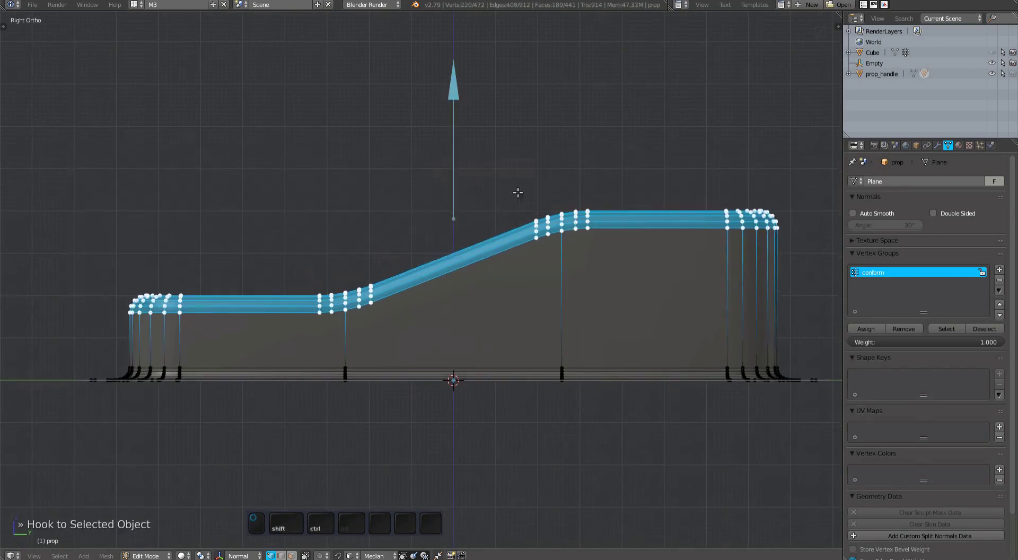
{"action": "key", "text": "a"}
{"action": "scroll", "coordinate": [518, 192], "scroll_direction": "up", "scroll_amount": 1, "text": "shift"}
{"action": "scroll", "coordinate": [519, 193], "scroll_direction": "down", "scroll_amount": 1, "text": "ctrl"}
{"action": "key", "text": "Tab"}
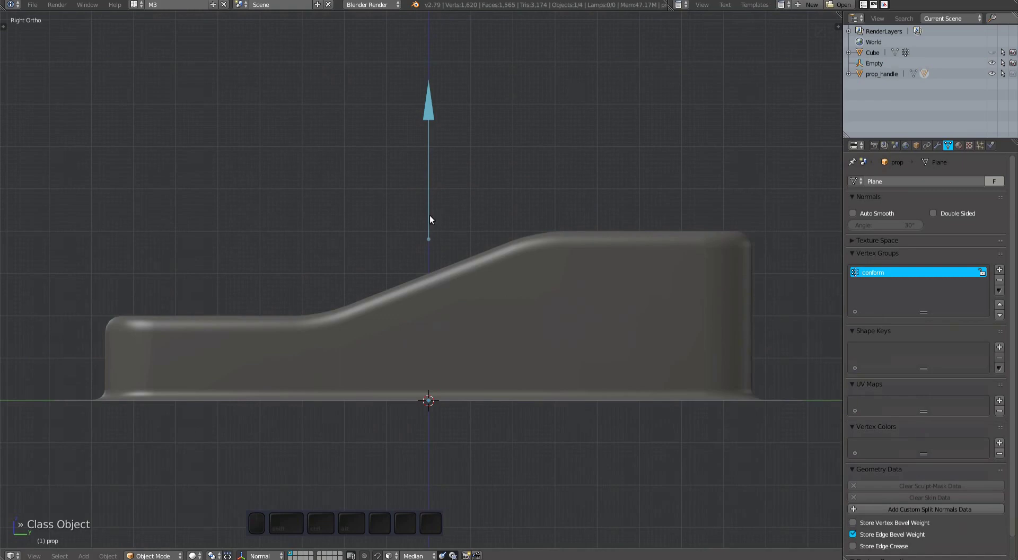
{"action": "scroll", "coordinate": [427, 215], "scroll_direction": "up", "scroll_amount": 1, "text": "shift"}
{"action": "scroll", "coordinate": [428, 216], "scroll_direction": "down", "scroll_amount": 1, "text": "ctrl"}
Open the properties sidebar and orbit the view into perspective around the prop
{"action": "key", "text": "n"}
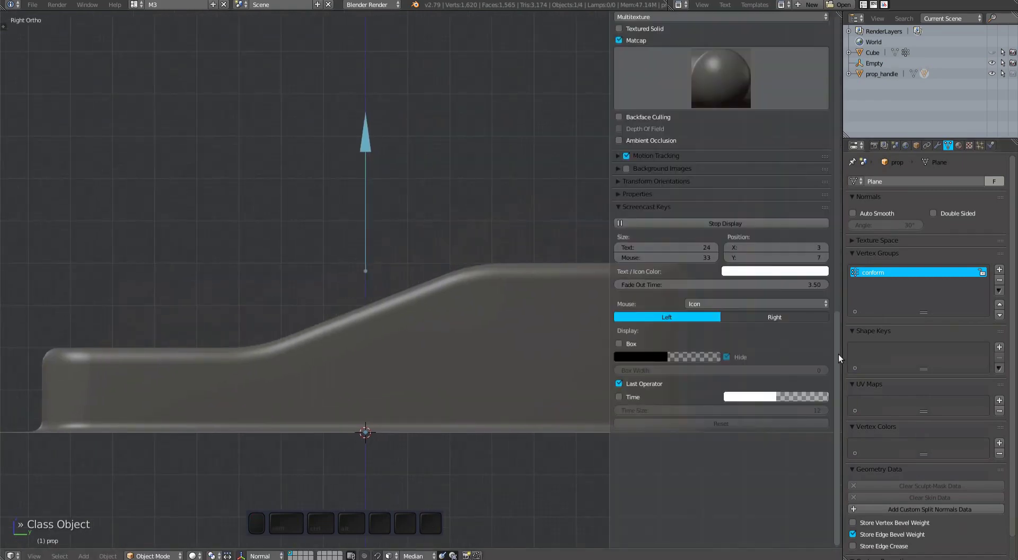
{"action": "scroll", "coordinate": [839, 354], "scroll_direction": "up", "scroll_amount": 10}
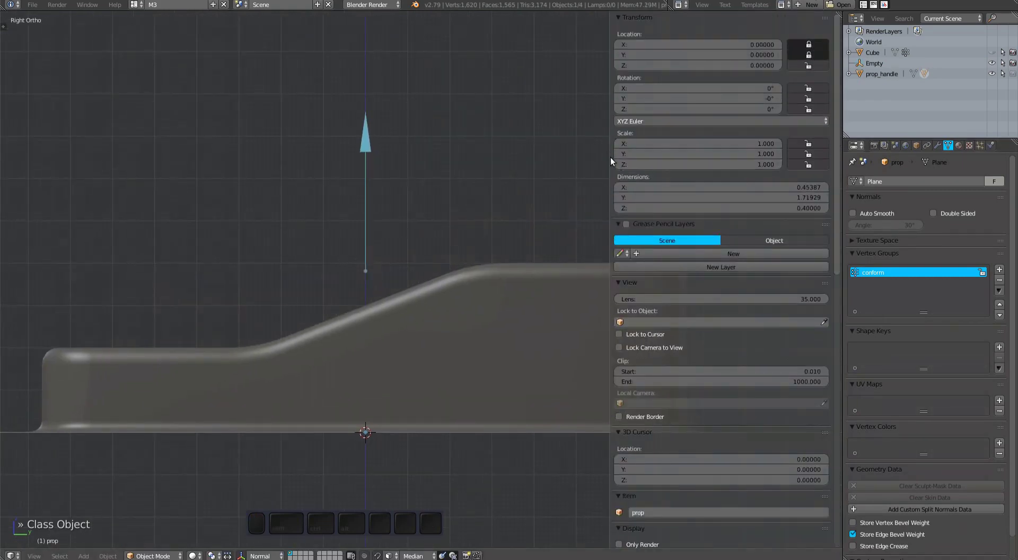
{"action": "left_click_drag", "start_coordinate": [607, 156], "coordinate": [689, 155]}
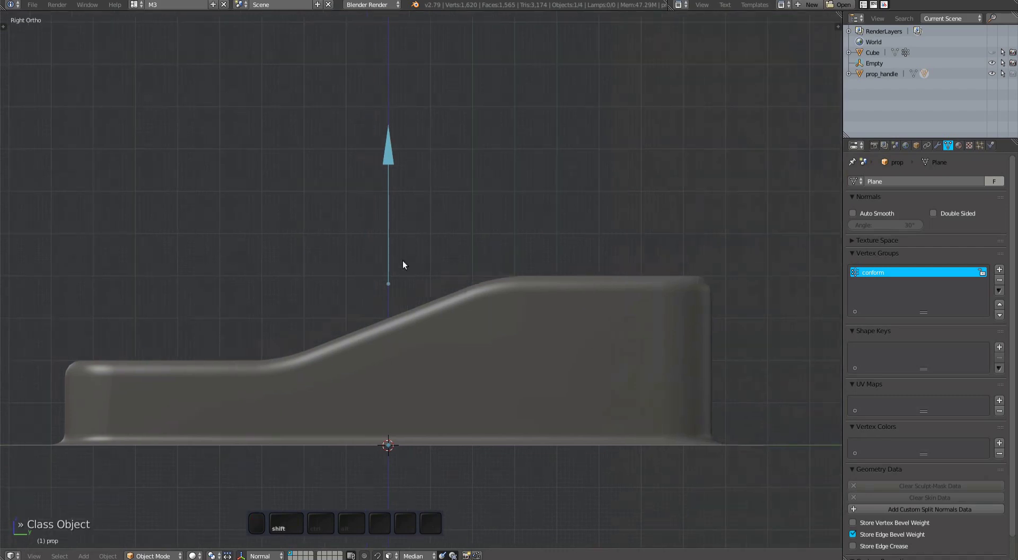
{"action": "key", "text": "g"}
{"action": "key", "text": "Escape"}
{"action": "middle_click_drag", "start_coordinate": [450, 231], "coordinate": [524, 214]}
{"action": "key", "text": "n"}
{"action": "scroll", "coordinate": [429, 230], "scroll_direction": "down", "scroll_amount": 5}
Select the arrow Empty and lock its X and Y location in the sidebar
{"action": "key", "text": "a"}
{"action": "right_click", "coordinate": [510, 172]}
{"action": "right_click", "coordinate": [475, 298]}
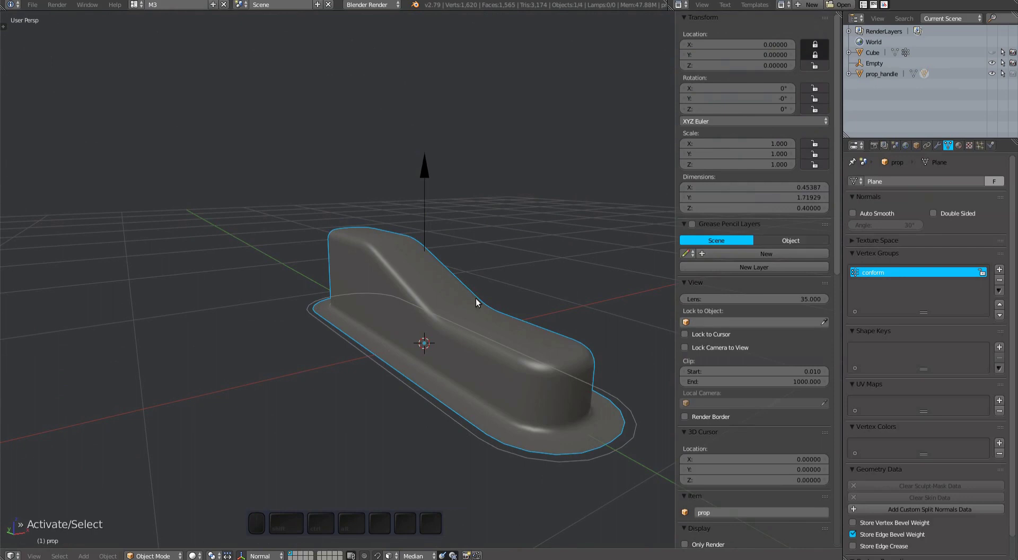
{"action": "right_click", "coordinate": [427, 208]}
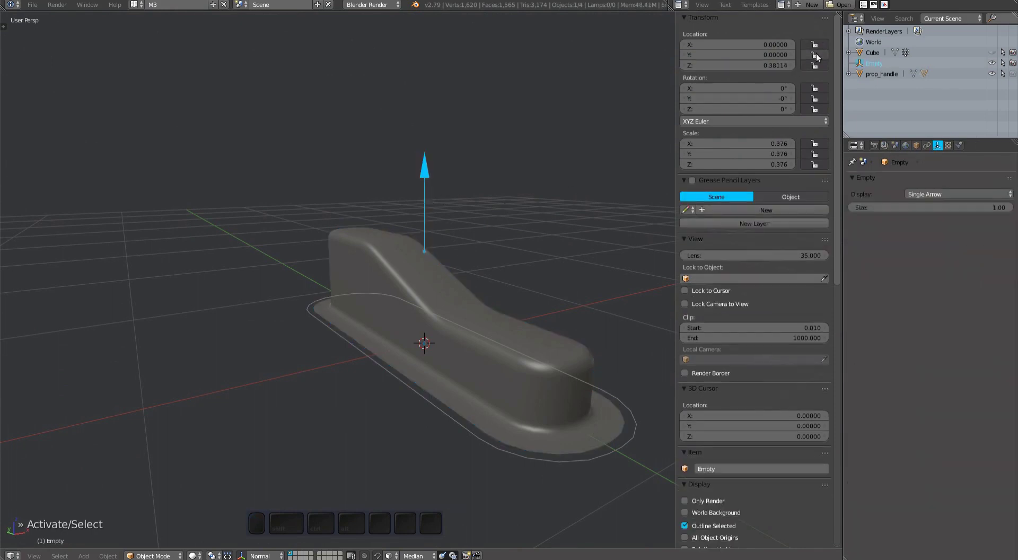
{"action": "left_click_drag", "start_coordinate": [816, 53], "coordinate": [815, 45]}
{"action": "middle_click_drag", "start_coordinate": [477, 212], "coordinate": [472, 328]}
{"action": "key", "text": "a"}
Parent the arrow Empty and prop to prop_handle via the 'par' search command
{"action": "right_click", "coordinate": [474, 326]}
{"action": "key", "text": "g"}
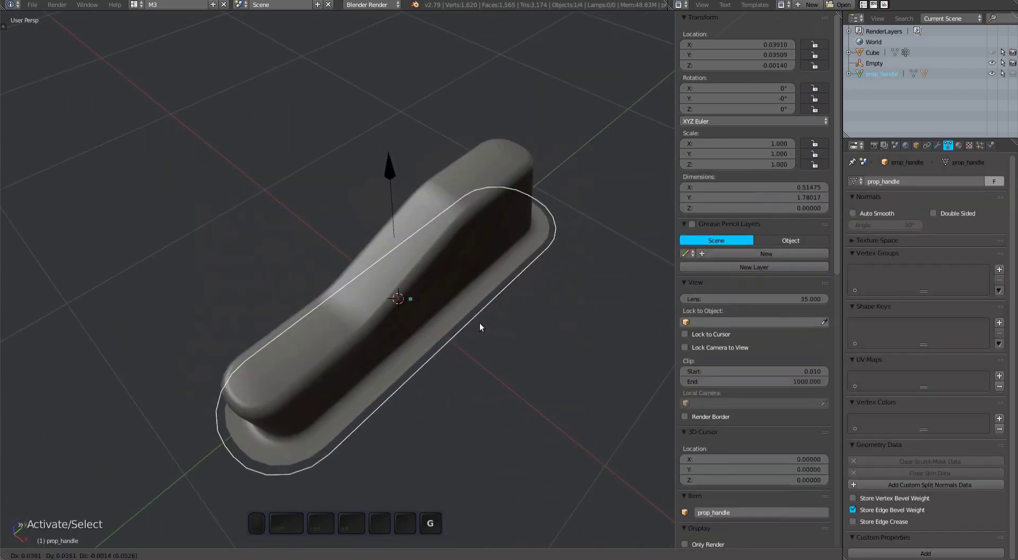
{"action": "right_click", "coordinate": [479, 323]}
{"action": "right_click", "coordinate": [392, 183], "text": "shift"}
{"action": "right_click", "coordinate": [475, 297], "text": "shift"}
{"action": "key", "text": "space"}
{"action": "type", "text": "p"}
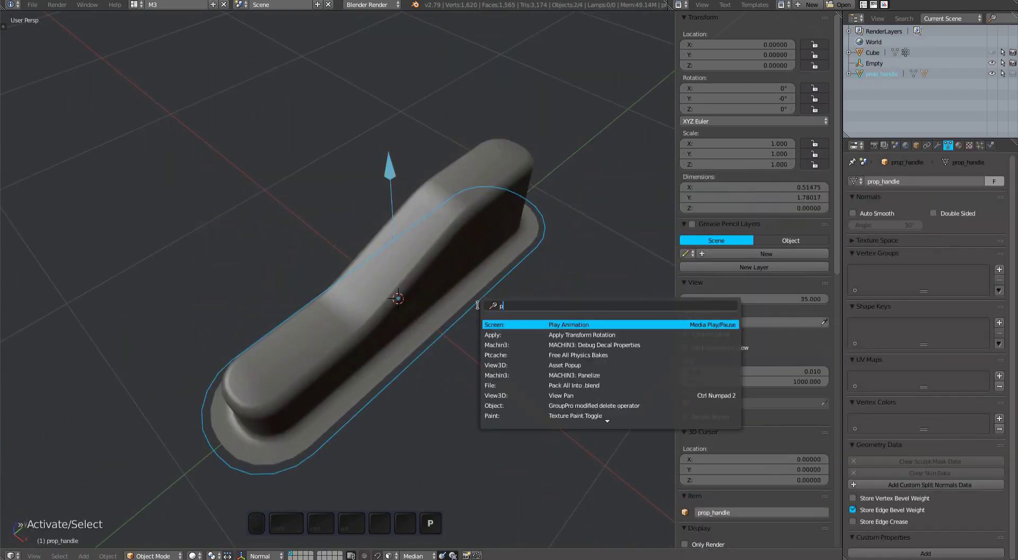
{"action": "type", "text": "ar"}
{"action": "key", "text": "Return"}
{"action": "key", "text": "a"}
{"action": "right_click", "coordinate": [478, 304]}
{"action": "middle_click_drag", "start_coordinate": [479, 305], "coordinate": [423, 314]}
{"action": "key", "text": "n"}
{"action": "scroll", "coordinate": [515, 323], "scroll_direction": "down", "scroll_amount": 6}
Unhide the sphere and move a duplicate of the handle onto the sphere's top
{"action": "key", "text": "alt+h"}
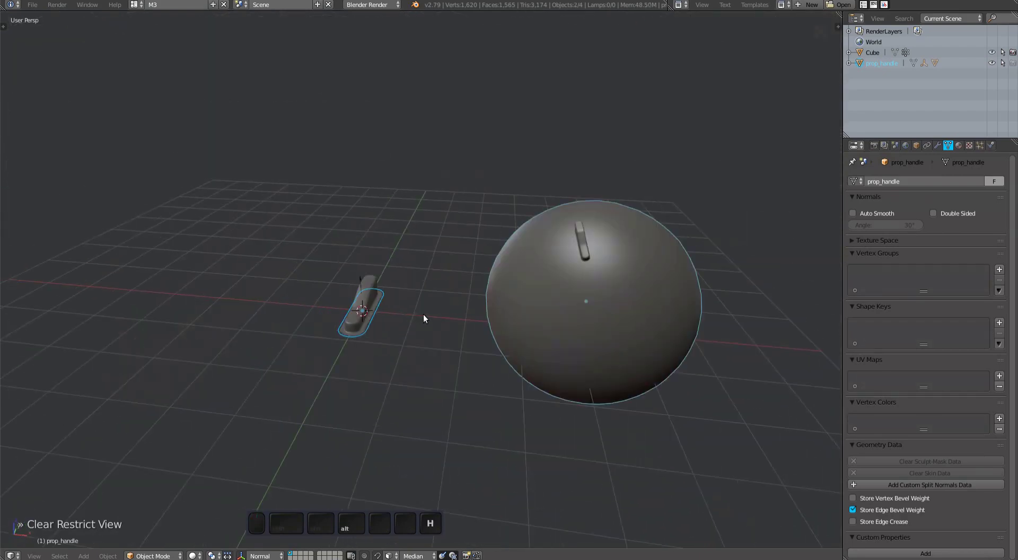
{"action": "key", "text": "a"}
{"action": "key", "text": "b"}
{"action": "left_click_drag", "start_coordinate": [341, 267], "coordinate": [397, 342]}
{"action": "key", "text": "shift+d"}
{"action": "left_click", "coordinate": [424, 217]}
{"action": "key", "text": "a"}
{"action": "right_click", "coordinate": [424, 216]}
{"action": "key", "text": "g"}
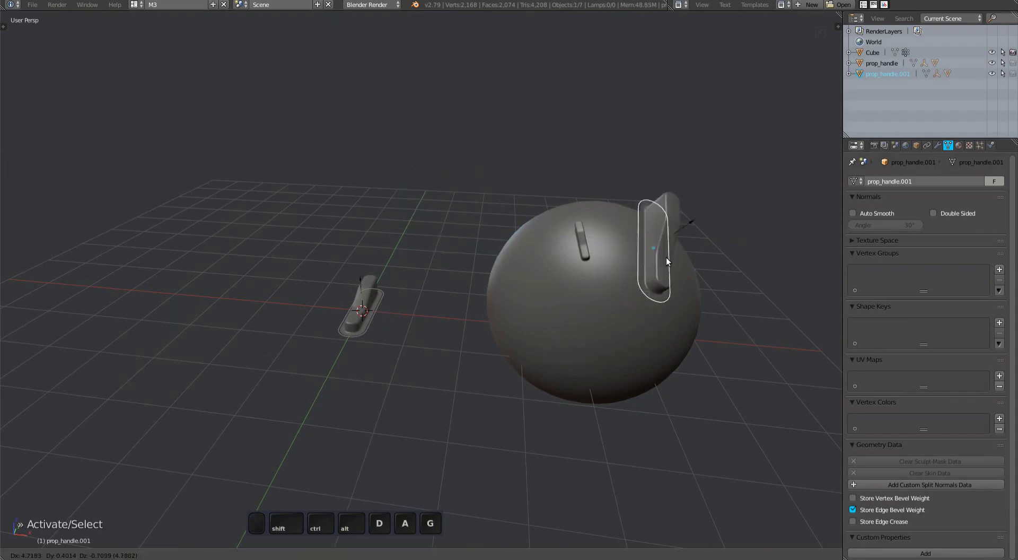
{"action": "left_click", "coordinate": [676, 303]}
Resize and tilt the handle copy to suit the sphere
{"action": "key", "text": "KP_Decimal"}
{"action": "key", "text": "s"}
{"action": "key", "text": "Return"}
{"action": "middle_click_drag", "start_coordinate": [641, 299], "coordinate": [390, 292]}
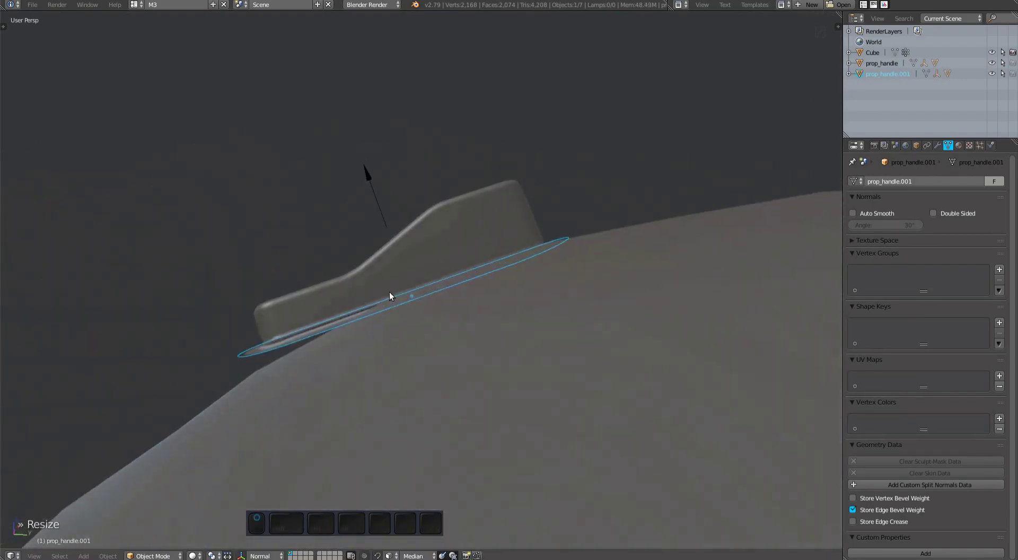
{"action": "key", "text": "r"}
{"action": "left_click", "coordinate": [243, 370]}
{"action": "middle_click_drag", "start_coordinate": [244, 370], "coordinate": [370, 205]}
Reposition the copy's arrow Empty, then select the handle copy together with the sphere
{"action": "right_click", "coordinate": [370, 206]}
{"action": "key", "text": "g"}
{"action": "left_click", "coordinate": [448, 321]}
{"action": "right_click", "coordinate": [419, 255]}
{"action": "right_click", "coordinate": [436, 292], "text": "shift"}
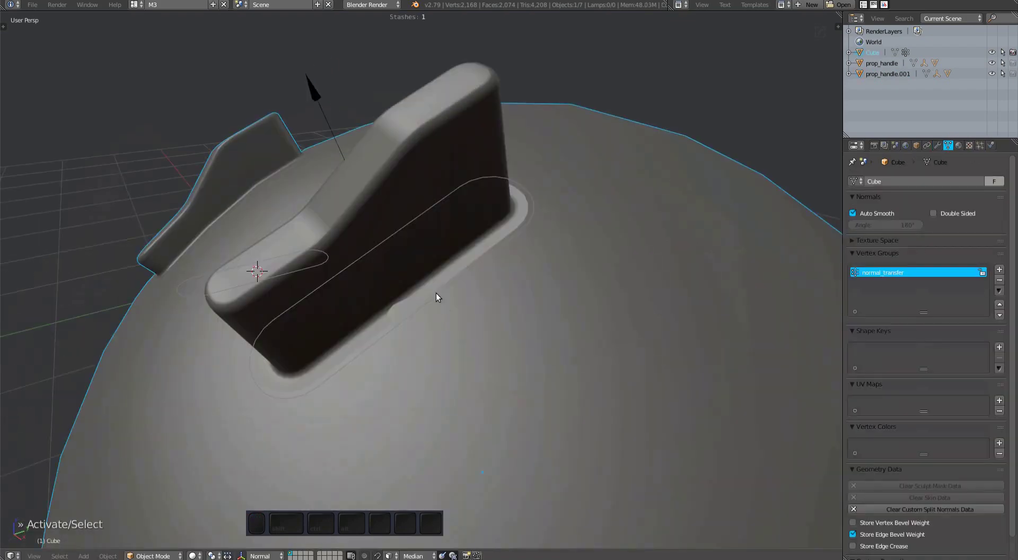
{"action": "middle_click_drag", "start_coordinate": [436, 293], "coordinate": [654, 312]}
Plug the handle copy into the sphere with MESHmachine Plug and enable Show Wire
{"action": "key", "text": "y"}
{"action": "left_click", "coordinate": [550, 310]}
{"action": "key", "text": "F6"}
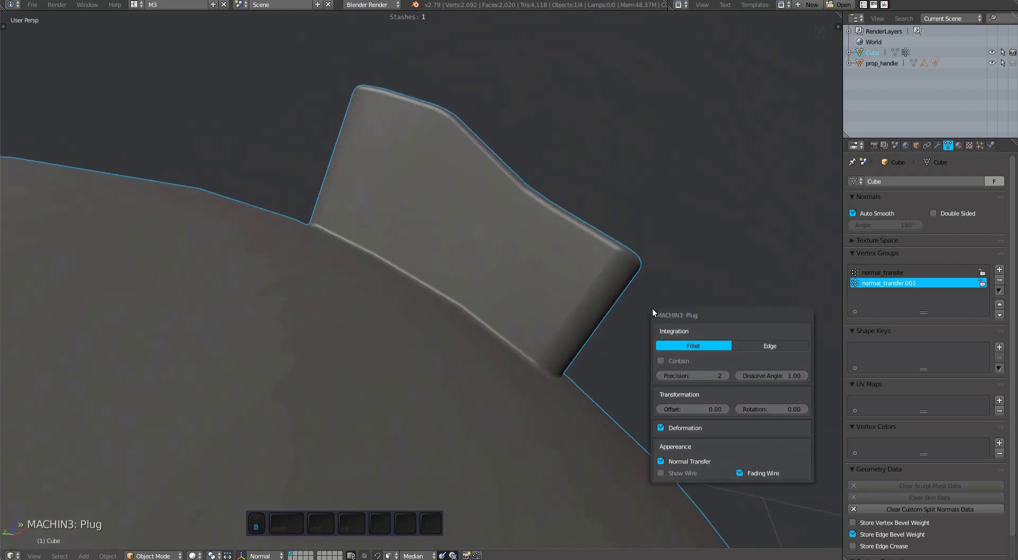
{"action": "left_click", "coordinate": [683, 471]}
{"action": "middle_click_drag", "start_coordinate": [443, 319], "coordinate": [485, 387]}
Hide the wireframe overlay and duplicate prop_handle in place
{"action": "key", "text": "shift+alt+w"}
{"action": "right_click", "coordinate": [438, 334]}
{"action": "key", "text": "shift+d"}
{"action": "key", "text": "Escape"}
{"action": "scroll", "coordinate": [491, 289], "scroll_direction": "up", "scroll_amount": 4}
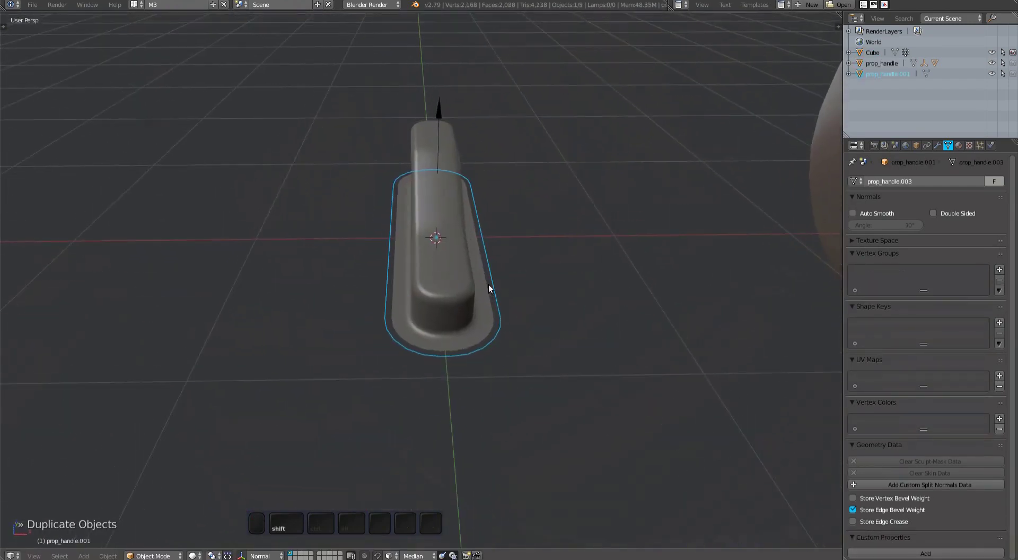
Extrude the duplicate's bottom edge loop upward into cage walls, working in front view
{"action": "key", "text": "Tab"}
{"action": "key", "text": "a"}
{"action": "key", "text": "KP_1"}
{"action": "scroll", "coordinate": [443, 228], "scroll_direction": "up", "scroll_amount": 8}
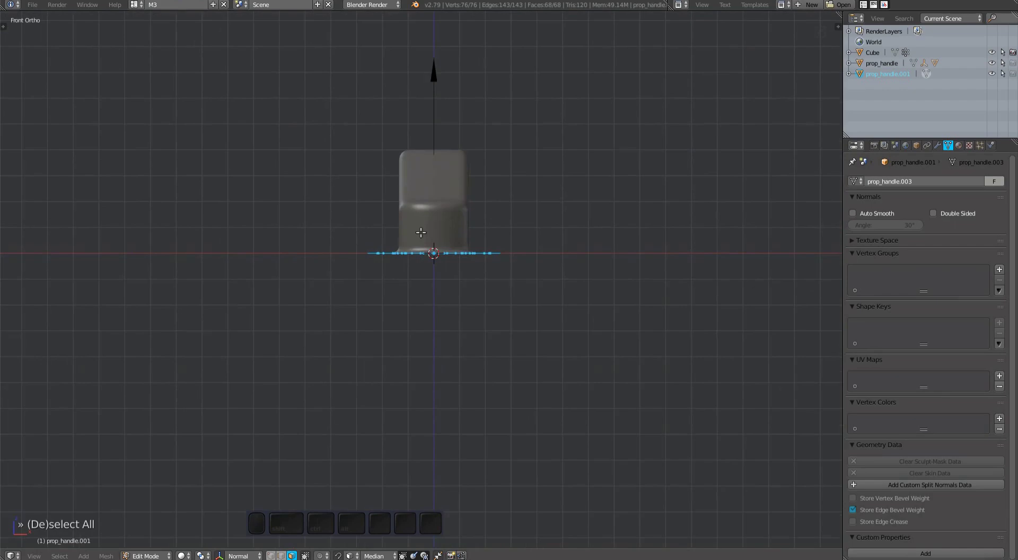
{"action": "scroll", "coordinate": [431, 248], "scroll_direction": "down", "scroll_amount": 7}
{"action": "key", "text": "e"}
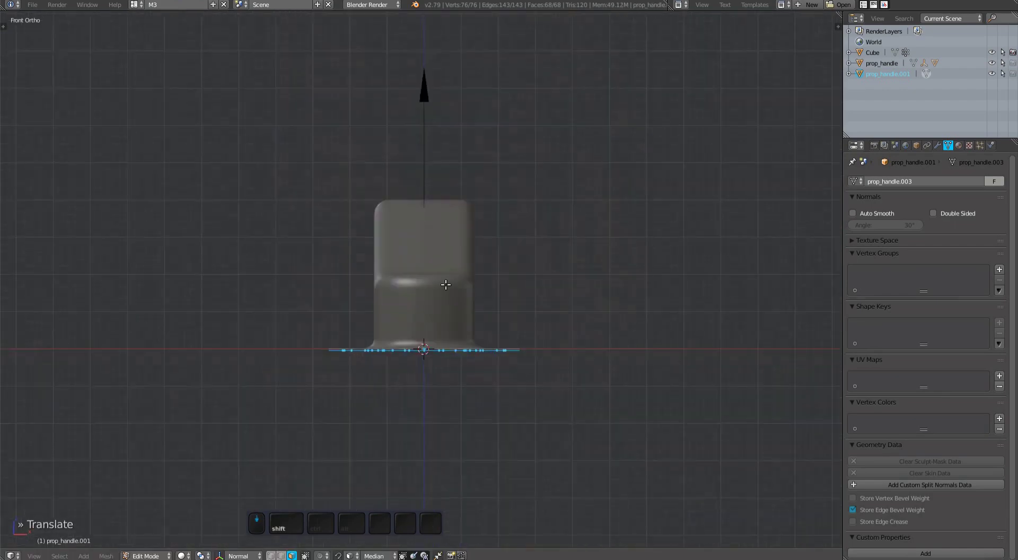
{"action": "key", "text": "Tab"}
{"action": "middle_click_drag", "start_coordinate": [483, 169], "coordinate": [457, 233]}
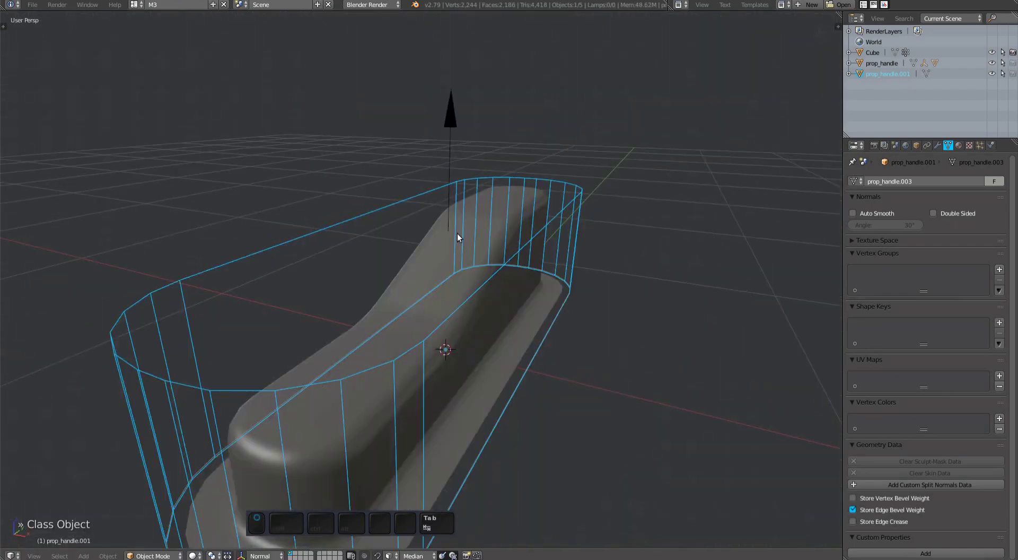
Mark the cage as the plug's deformer with MESHmachine's Set Plug Props
{"action": "key", "text": "shift+y"}
{"action": "mouse_move", "coordinate": [511, 250]}
{"action": "left_click", "coordinate": [570, 275]}
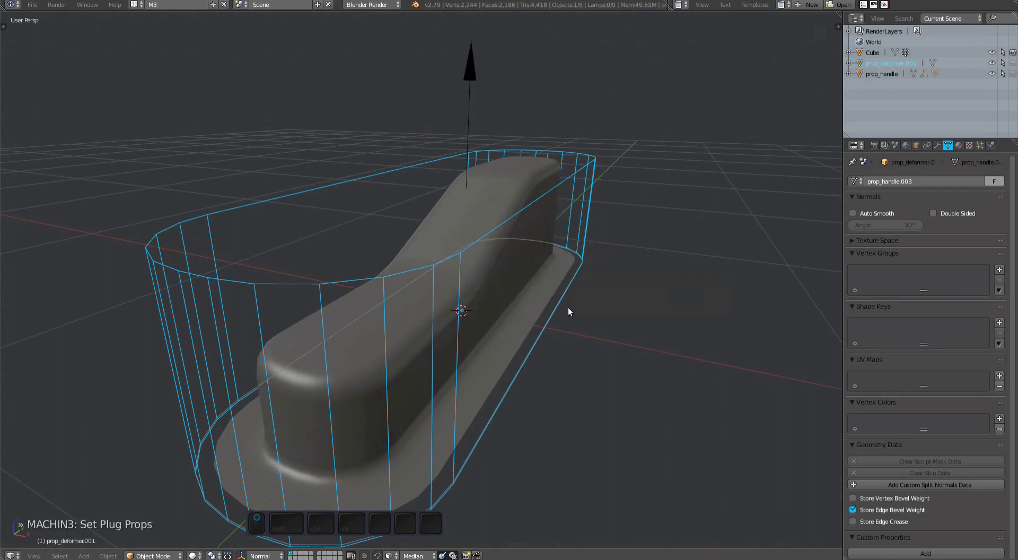
Parent the deformer cage to prop_handle
{"action": "middle_click_drag", "start_coordinate": [568, 307], "coordinate": [489, 374]}
{"action": "right_click", "coordinate": [378, 418], "text": "shift"}
{"action": "key", "text": "ctrl+p"}
{"action": "key", "text": "Return"}
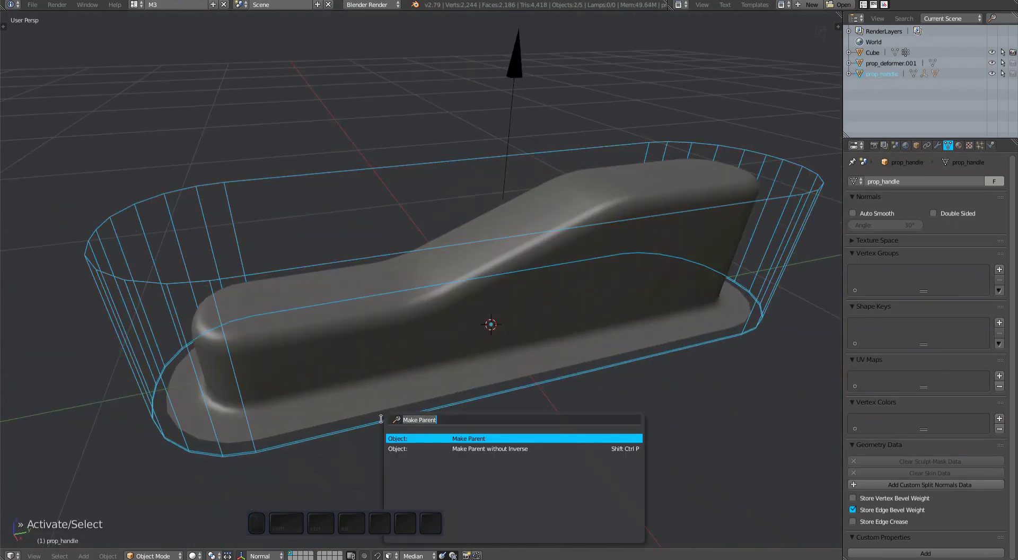
{"action": "key", "text": "Return"}
Check the handle and arrow empty, then select the cage in front orthographic view
{"action": "key", "text": "a"}
{"action": "right_click", "coordinate": [380, 419]}
{"action": "middle_click_drag", "start_coordinate": [381, 418], "coordinate": [460, 222]}
{"action": "right_click", "coordinate": [461, 222]}
{"action": "key", "text": "g"}
{"action": "key", "text": "Escape"}
{"action": "scroll", "coordinate": [462, 207], "scroll_direction": "down", "scroll_amount": 4}
{"action": "right_click", "coordinate": [353, 273]}
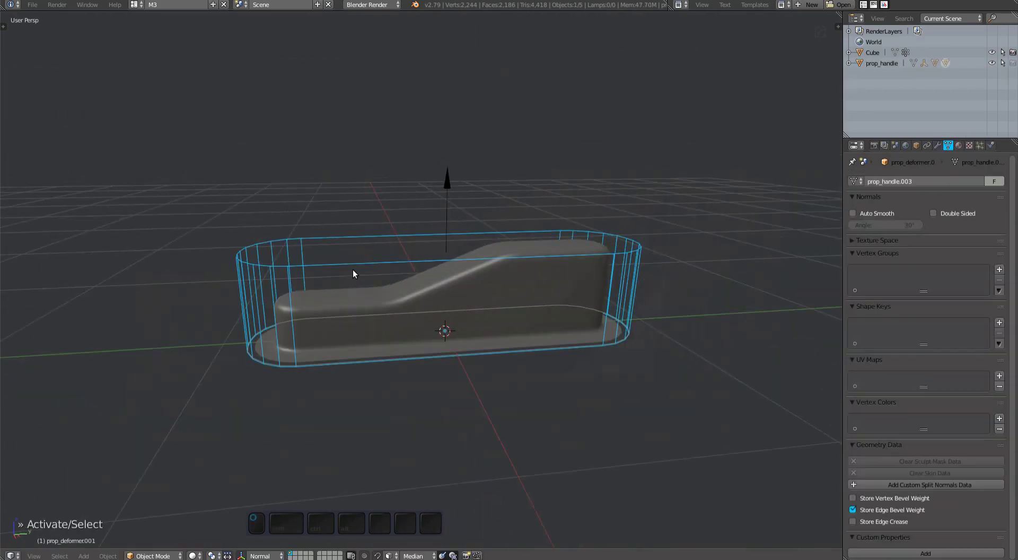
{"action": "key", "text": "q"}
{"action": "left_click", "coordinate": [170, 250]}
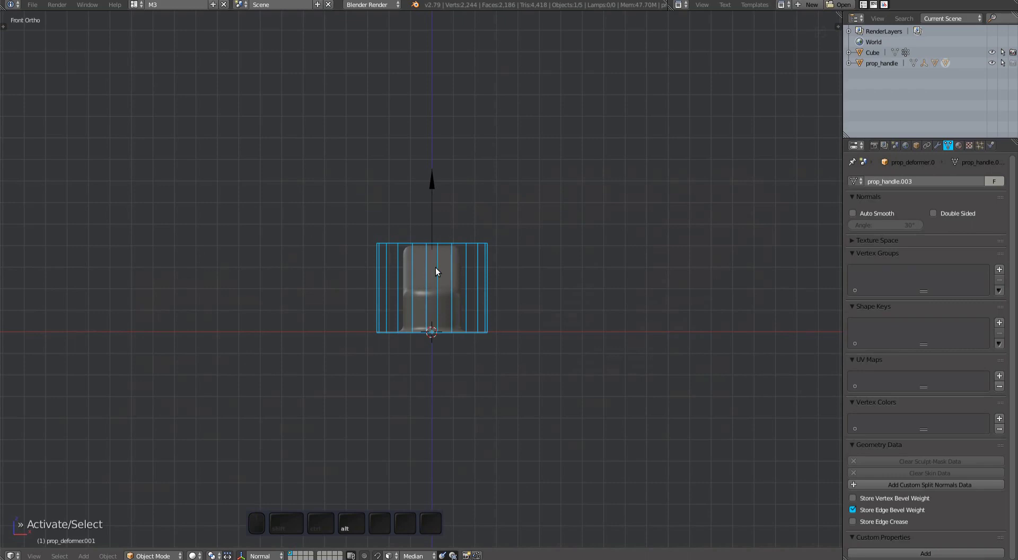
Box-select the cage's top vertices and hook them to the arrow empty
{"action": "key", "text": "Tab"}
{"action": "key", "text": "Escape"}
{"action": "key", "text": "b"}
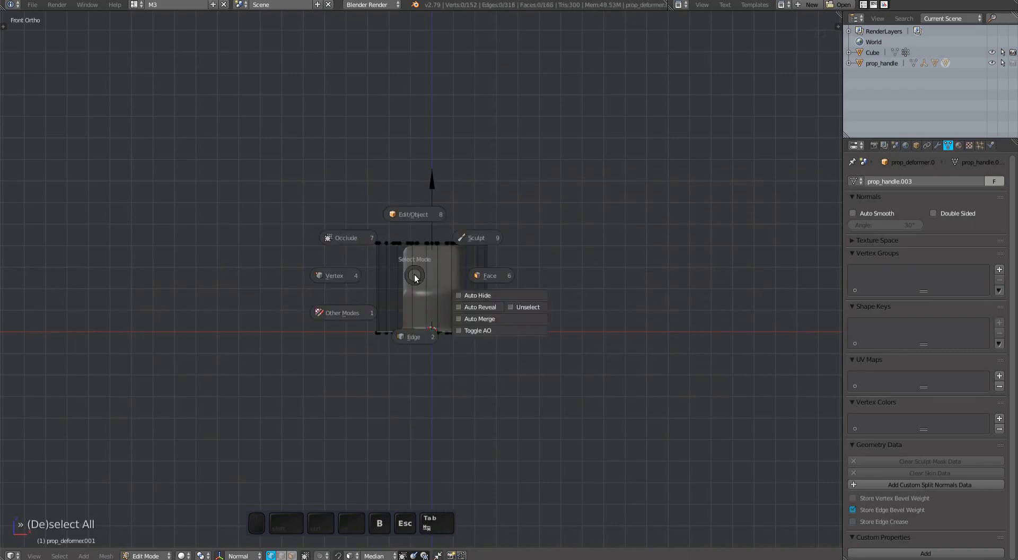
{"action": "key", "text": "n"}
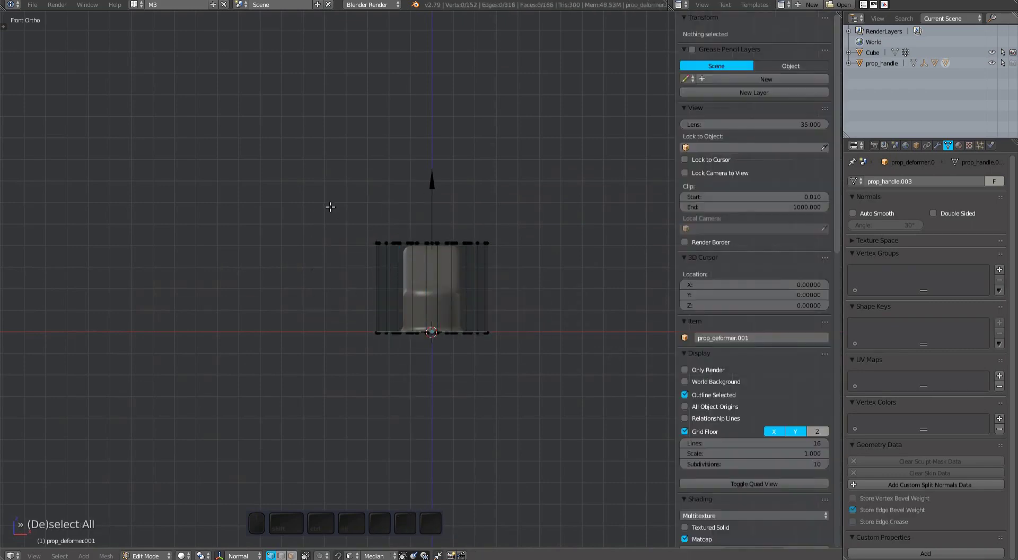
{"action": "key", "text": "n"}
{"action": "key", "text": "b"}
{"action": "left_click_drag", "start_coordinate": [332, 207], "coordinate": [587, 275]}
{"action": "middle_click_drag", "start_coordinate": [586, 275], "coordinate": [490, 270], "text": "ctrl"}
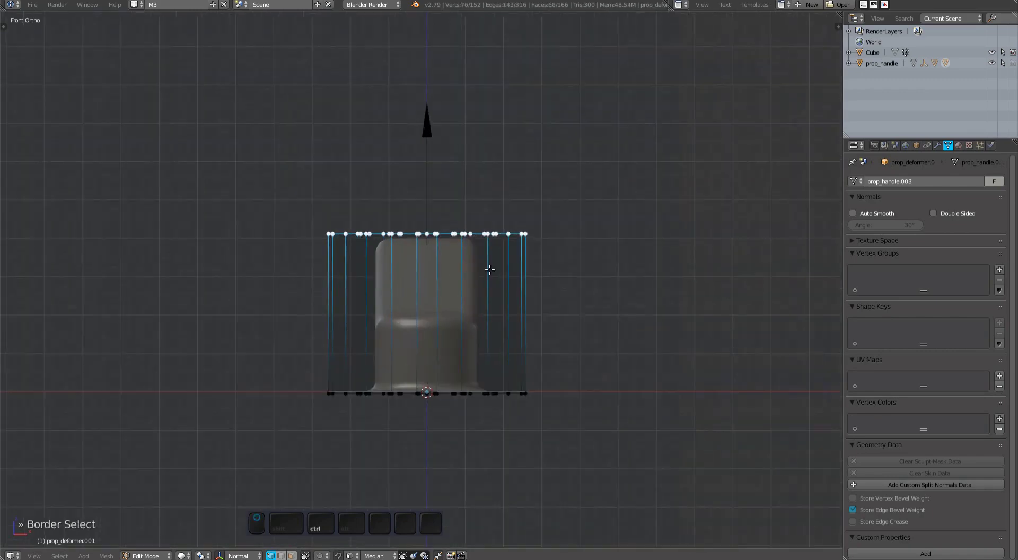
{"action": "scroll", "coordinate": [470, 182], "scroll_direction": "down", "scroll_amount": 3, "text": "shift"}
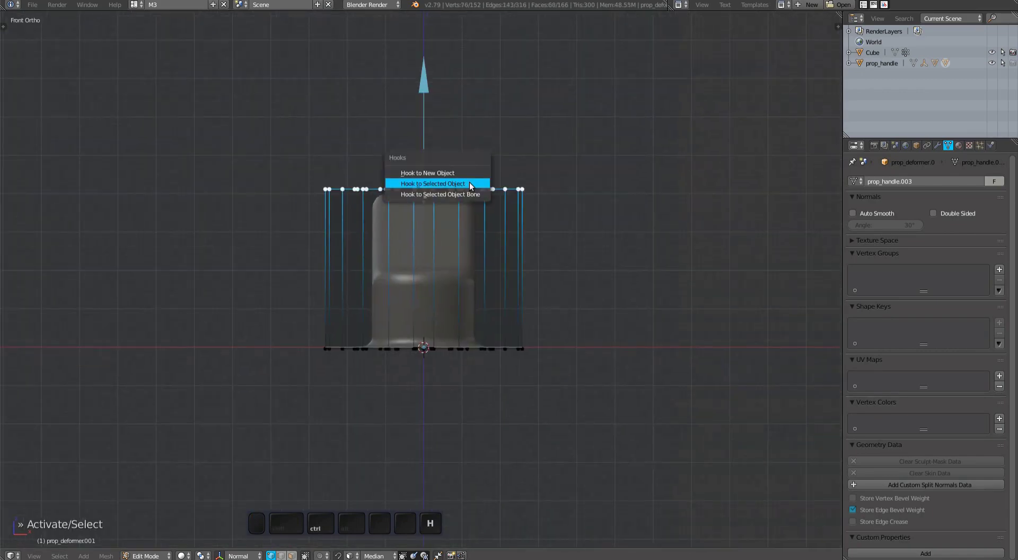
{"action": "left_click", "coordinate": [469, 184]}
{"action": "scroll", "coordinate": [566, 271], "scroll_direction": "up", "scroll_amount": 3, "text": "shift"}
{"action": "key", "text": "Tab"}
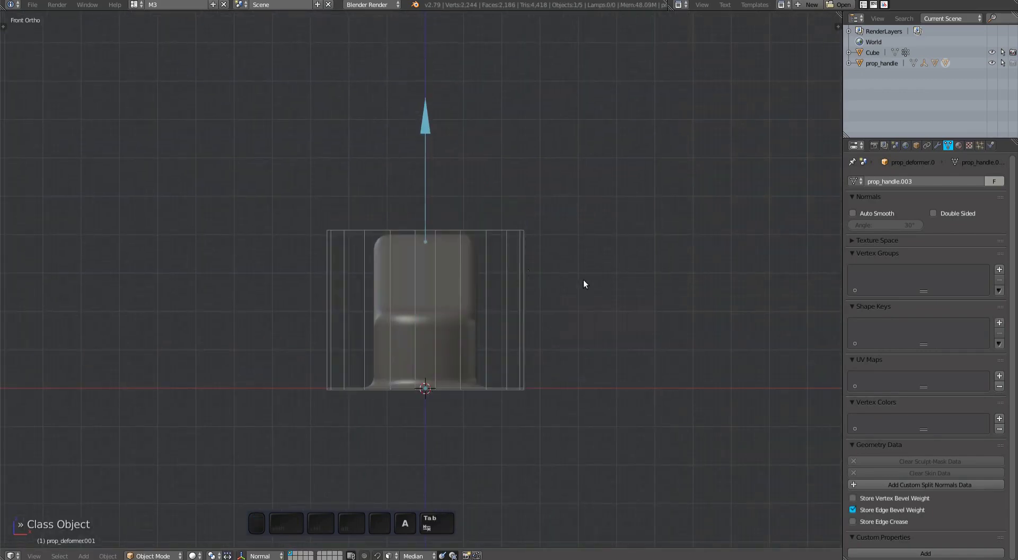
Test the hook on the arrow empty, then validate the prop_handle plug
{"action": "middle_click_drag", "start_coordinate": [586, 282], "coordinate": [466, 280]}
{"action": "right_click", "coordinate": [431, 113]}
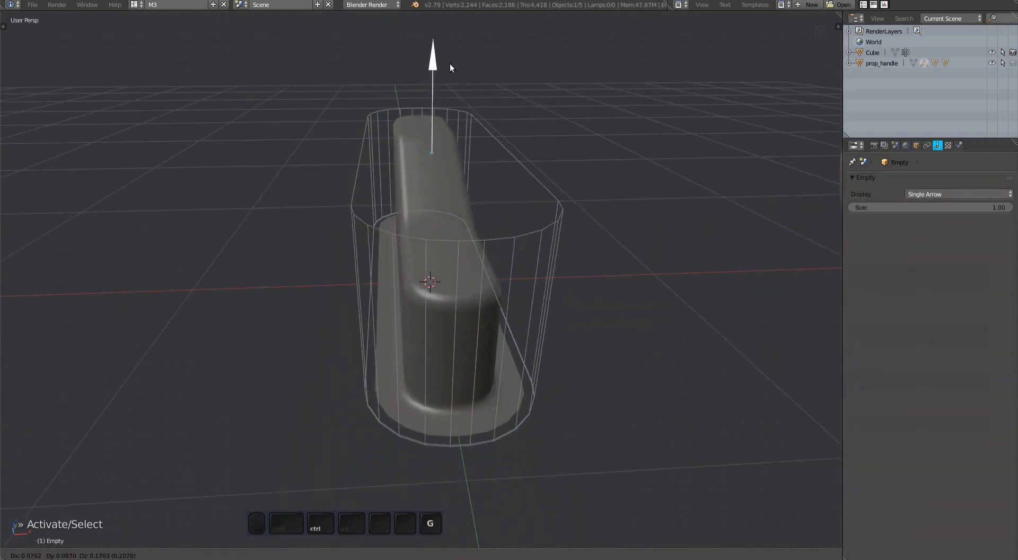
{"action": "middle_click_drag", "start_coordinate": [451, 89], "coordinate": [535, 295]}
{"action": "right_click", "coordinate": [485, 313], "text": "shift"}
{"action": "key", "text": "y"}
{"action": "mouse_move", "coordinate": [568, 326]}
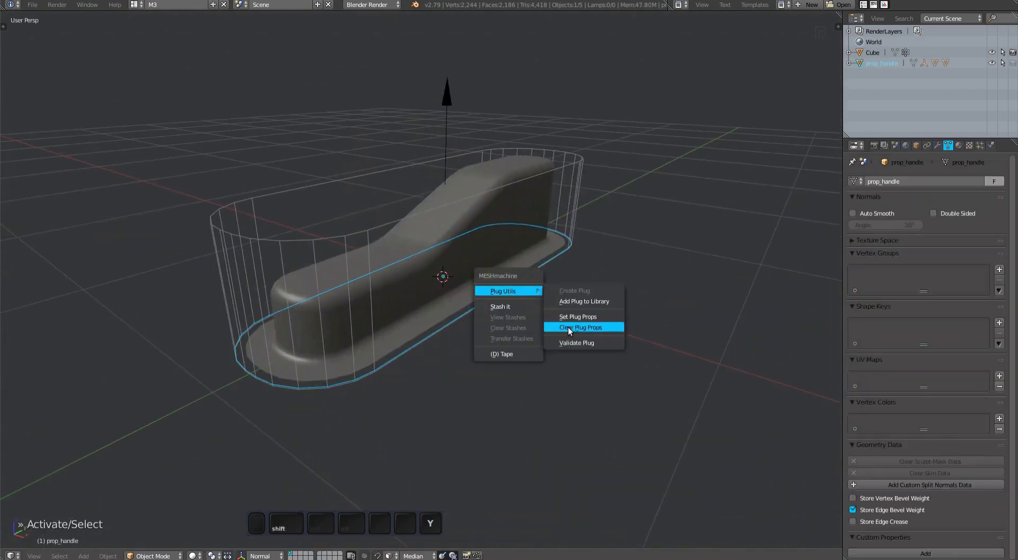
{"action": "left_click", "coordinate": [577, 344]}
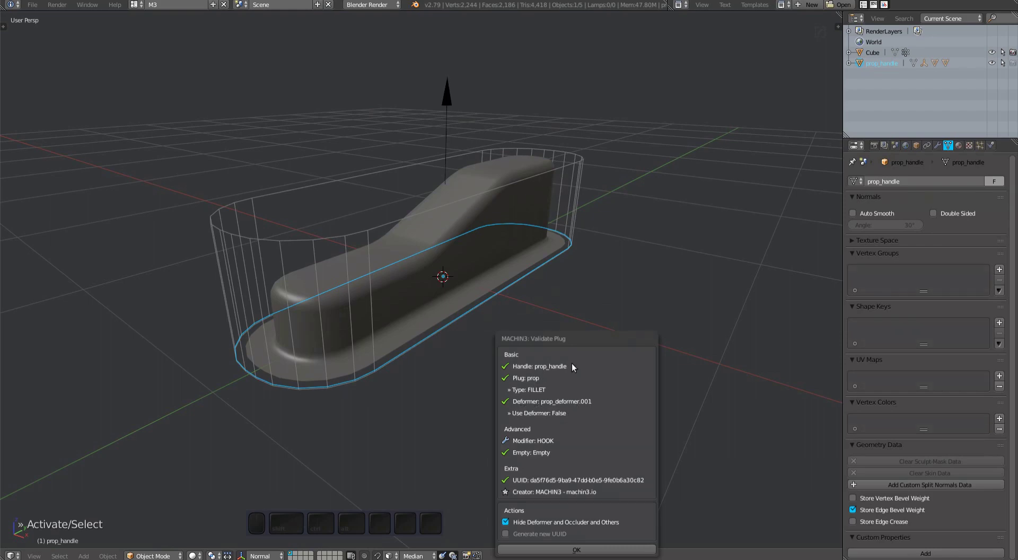
{"action": "middle_click_drag", "start_coordinate": [572, 364], "coordinate": [475, 405]}
Box-select the handle plug with its parts and duplicate it
{"action": "scroll", "coordinate": [469, 340], "scroll_direction": "down", "scroll_amount": 5}
{"action": "scroll", "coordinate": [469, 339], "scroll_direction": "up", "scroll_amount": 3}
{"action": "middle_click_drag", "start_coordinate": [470, 339], "coordinate": [457, 325], "text": "shift"}
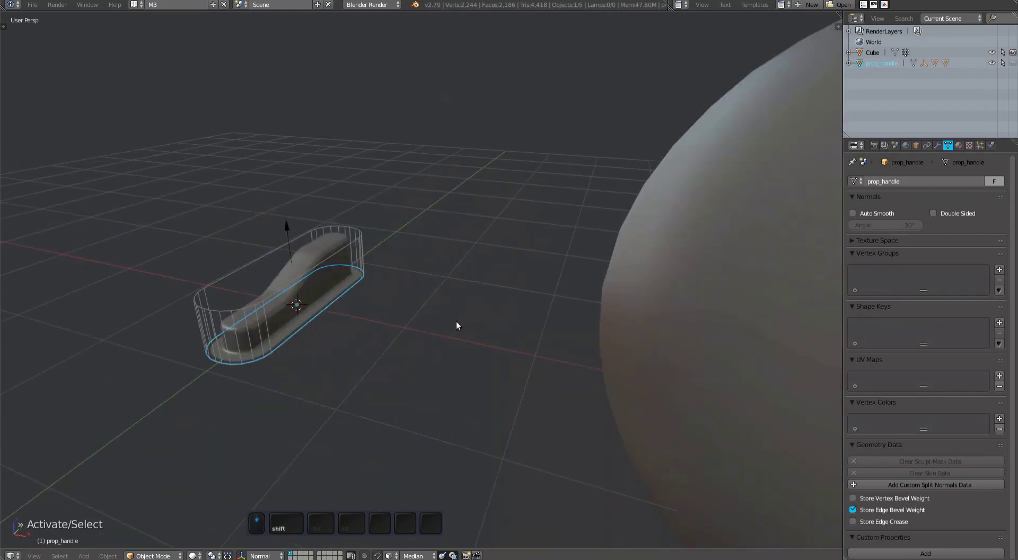
{"action": "scroll", "coordinate": [456, 320], "scroll_direction": "down", "scroll_amount": 2}
{"action": "key", "text": "a"}
{"action": "key", "text": "b"}
{"action": "left_click_drag", "start_coordinate": [272, 218], "coordinate": [279, 375]}
{"action": "key", "text": "shift+d"}
{"action": "left_click", "coordinate": [443, 238]}
{"action": "key", "text": "a"}
{"action": "left_click", "coordinate": [444, 237]}
{"action": "scroll", "coordinate": [444, 237], "scroll_direction": "up", "scroll_amount": 2}
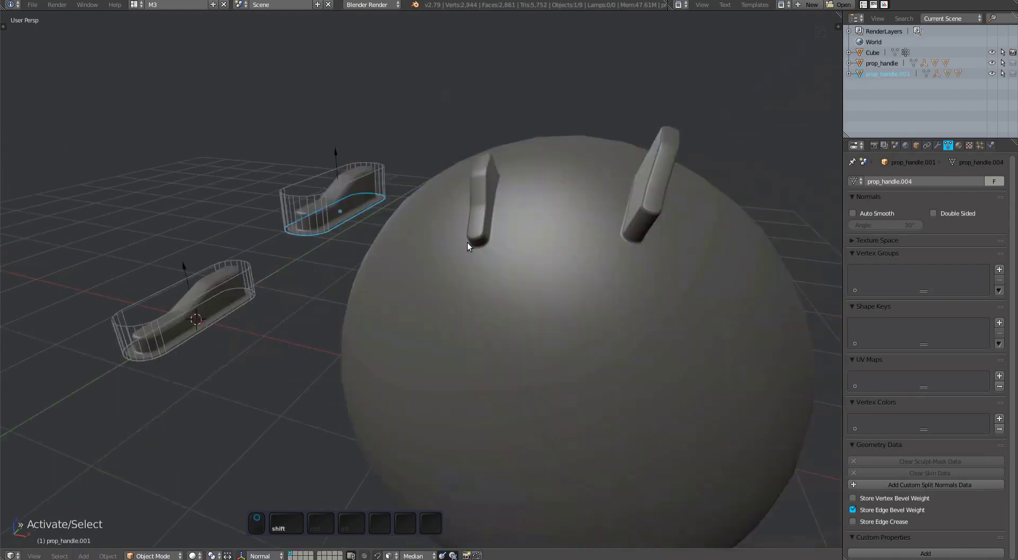
Move the copy onto the sphere's right side and enlarge it
{"action": "key", "text": "g"}
{"action": "left_click", "coordinate": [562, 301], "text": "ctrl"}
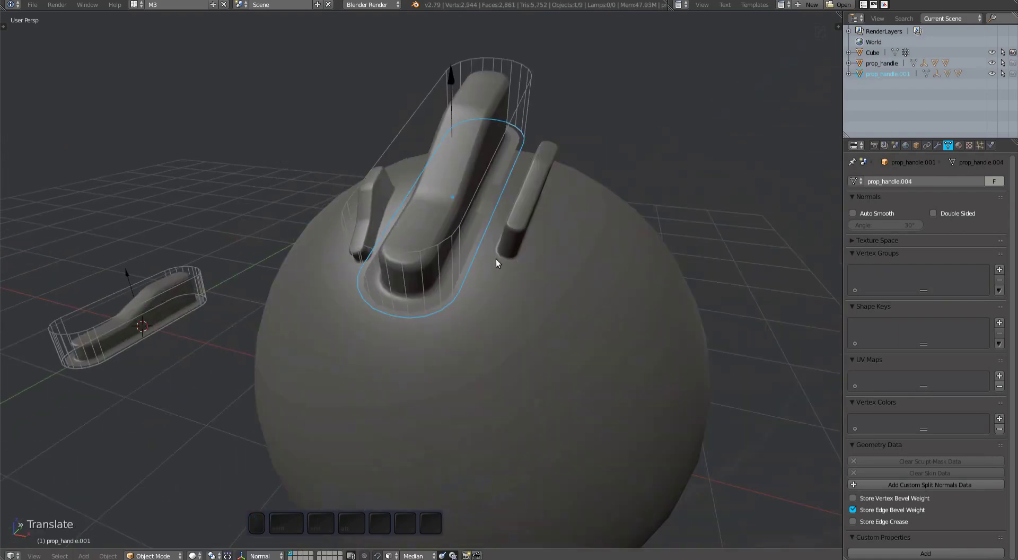
{"action": "key", "text": "g"}
{"action": "left_click", "coordinate": [592, 289], "text": "ctrl"}
{"action": "key", "text": "s"}
{"action": "left_click", "coordinate": [625, 406]}
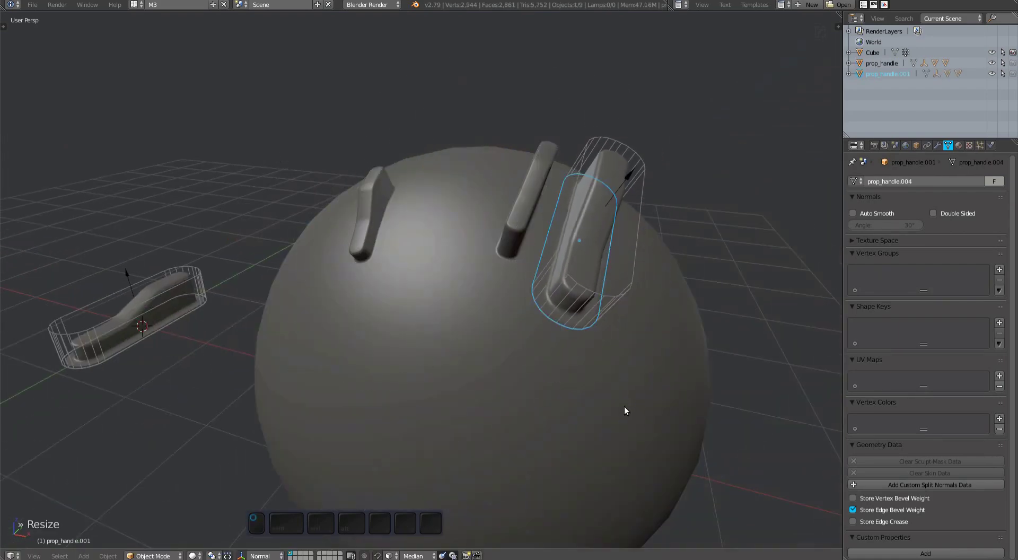
Select the enlarged handle copy together with the sphere
{"action": "middle_click_drag", "start_coordinate": [625, 407], "coordinate": [508, 319]}
{"action": "right_click", "coordinate": [388, 179]}
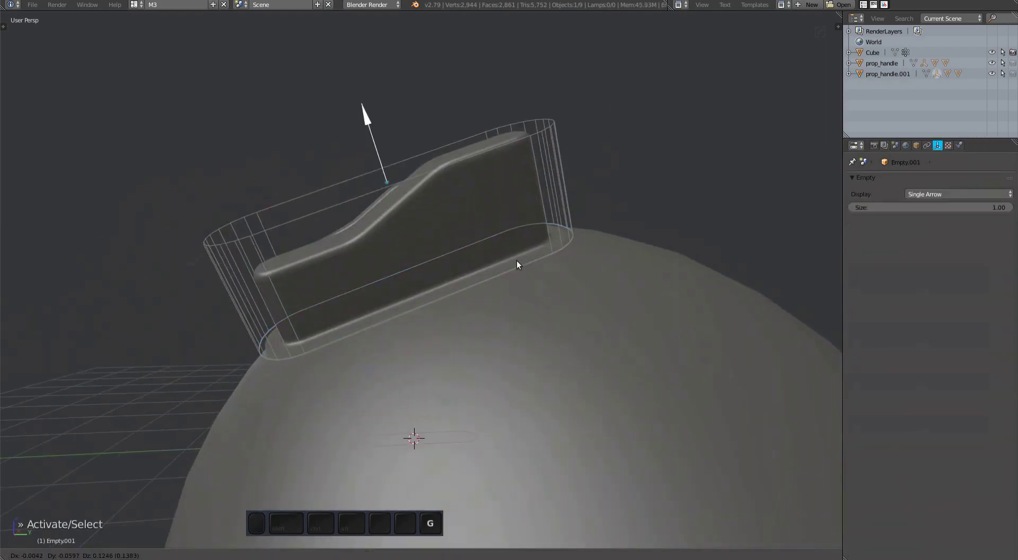
{"action": "middle_click_drag", "start_coordinate": [518, 261], "coordinate": [540, 303]}
{"action": "right_click", "coordinate": [489, 285]}
{"action": "middle_click_drag", "start_coordinate": [489, 284], "coordinate": [580, 346]}
{"action": "right_click", "coordinate": [580, 346], "text": "shift"}
Plug the handle copy into the sphere and turn on Use Deformer
{"action": "key", "text": "y"}
{"action": "left_click", "coordinate": [578, 337]}
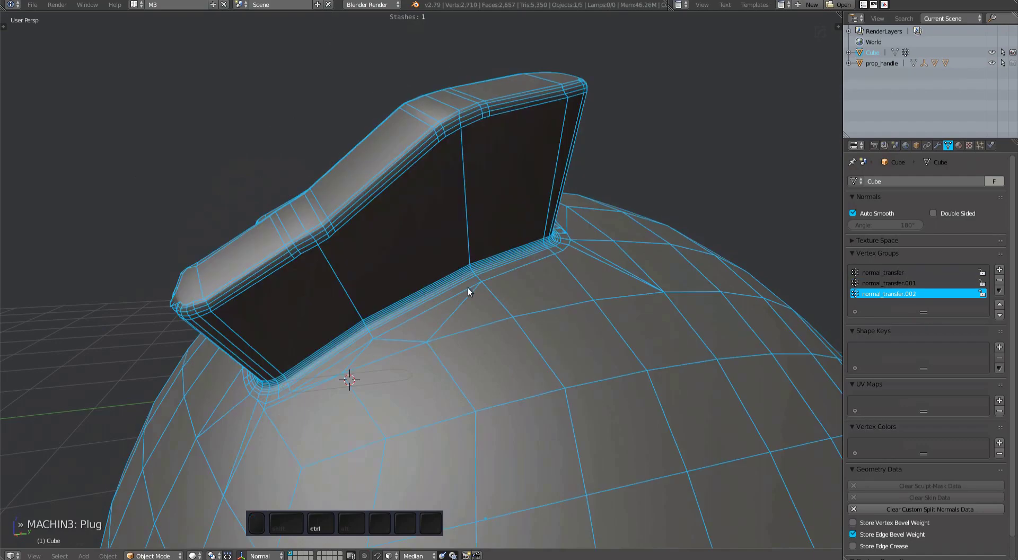
{"action": "middle_click_drag", "start_coordinate": [468, 289], "coordinate": [548, 301]}
{"action": "key", "text": "F6"}
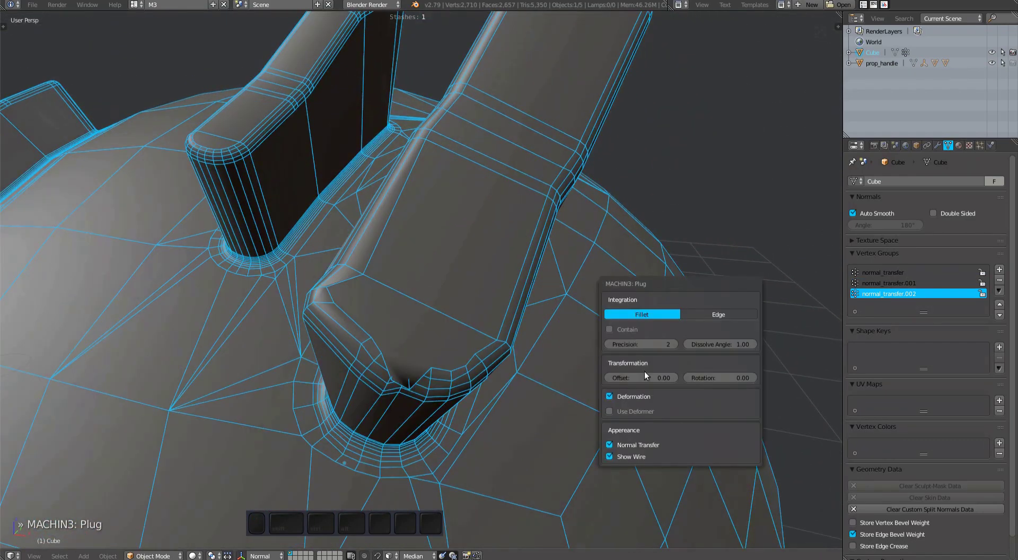
{"action": "left_click", "coordinate": [610, 412]}
{"action": "scroll", "coordinate": [434, 368], "scroll_direction": "down", "scroll_amount": 3}
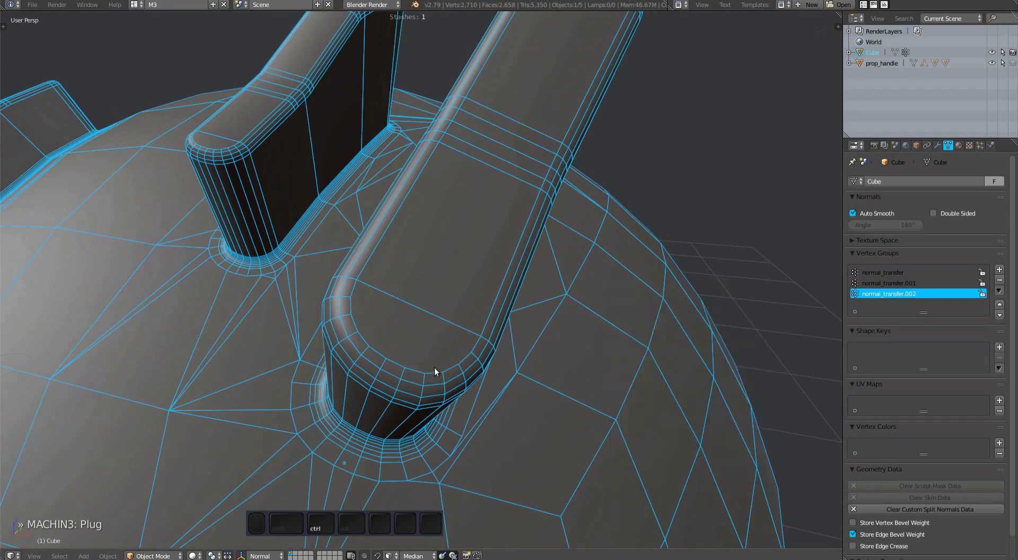
{"action": "middle_click_drag", "start_coordinate": [435, 367], "coordinate": [588, 354]}
Try plug precision values between 2 and 4 to refine the handle's fit
{"action": "key", "text": "F6"}
{"action": "left_click", "coordinate": [583, 476]}
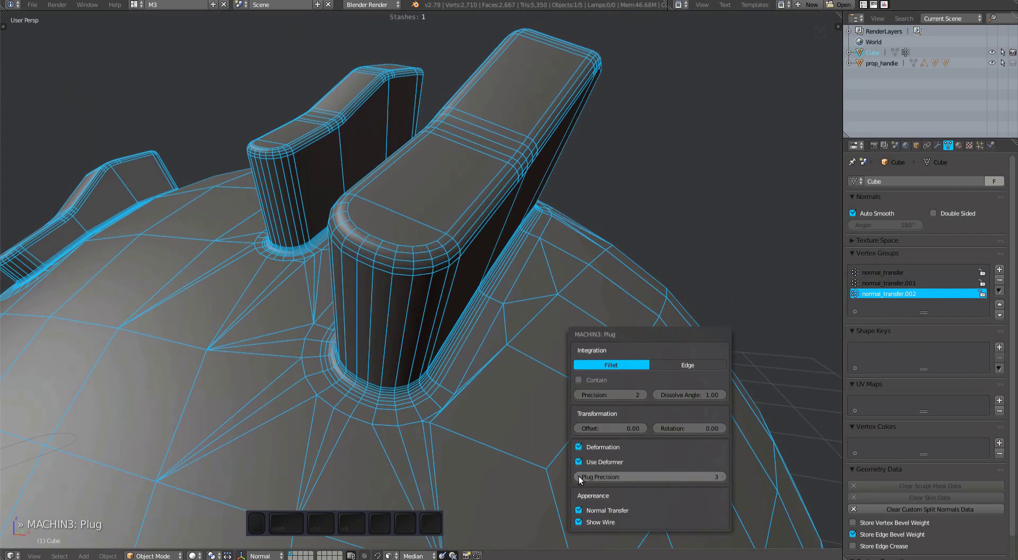
{"action": "middle_click_drag", "start_coordinate": [577, 480], "coordinate": [675, 365]}
{"action": "key", "text": "F6"}
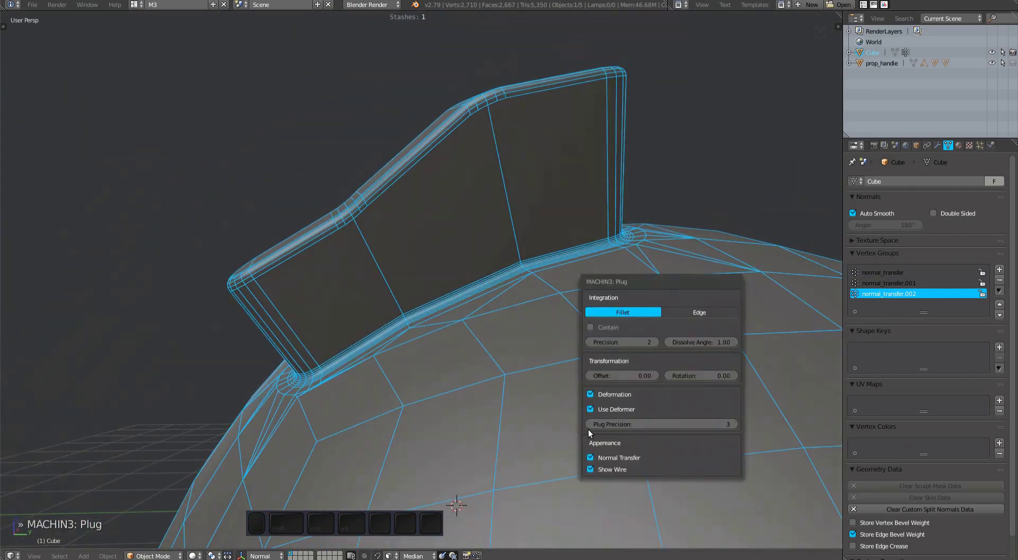
{"action": "left_click", "coordinate": [587, 425]}
{"action": "left_click", "coordinate": [731, 426]}
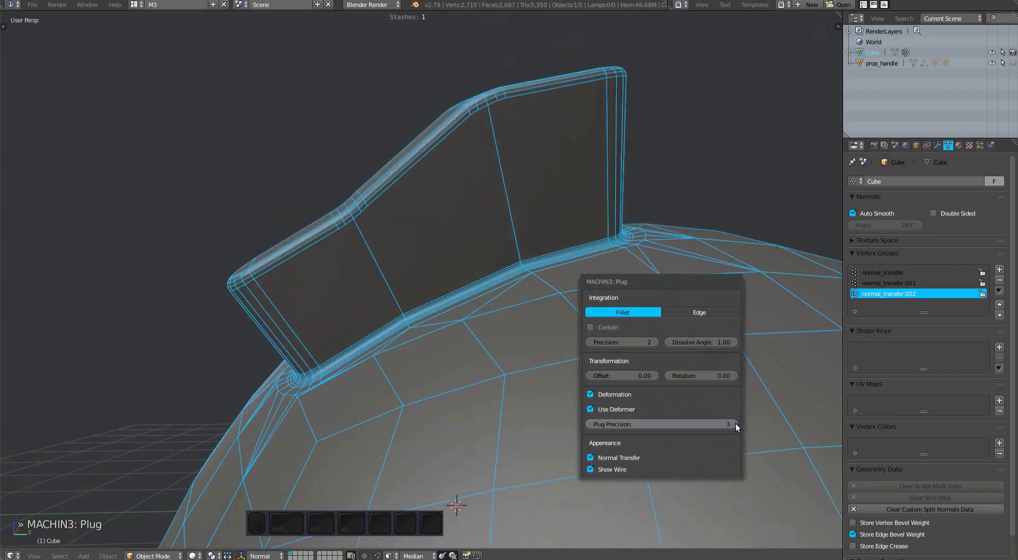
{"action": "left_click", "coordinate": [734, 423]}
{"action": "left_click", "coordinate": [588, 424]}
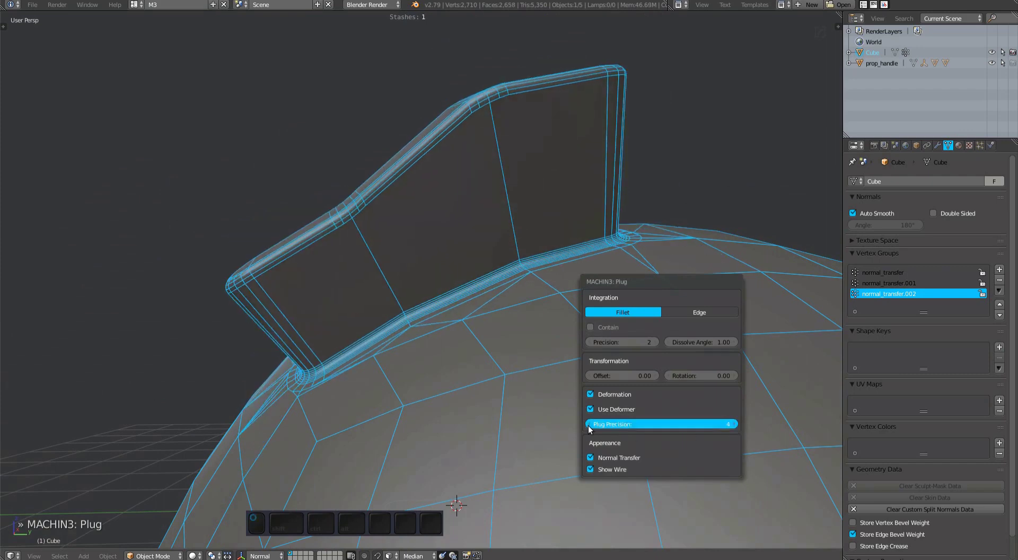
{"action": "left_click", "coordinate": [734, 426]}
{"action": "scroll", "coordinate": [314, 396], "scroll_direction": "up", "scroll_amount": 6}
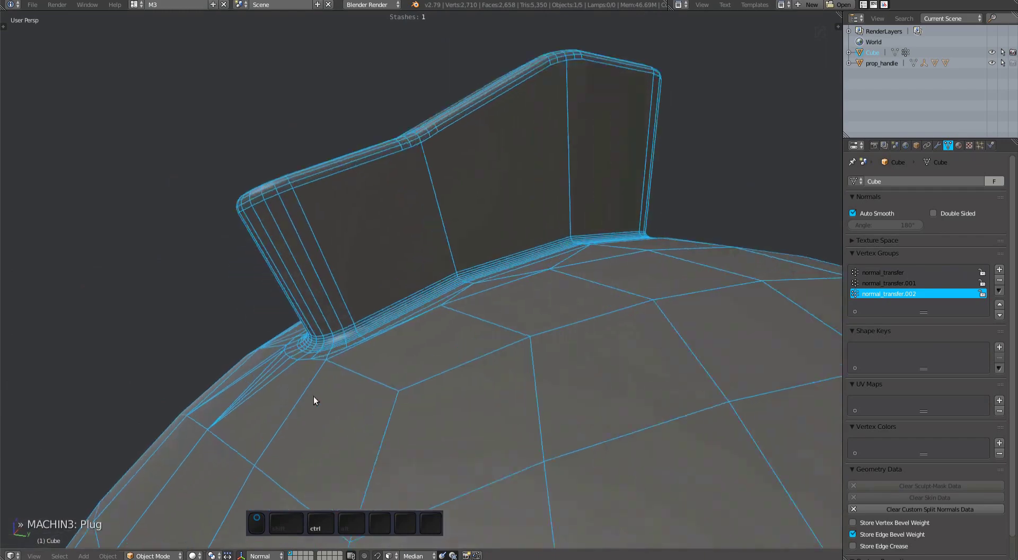
{"action": "key", "text": "F6"}
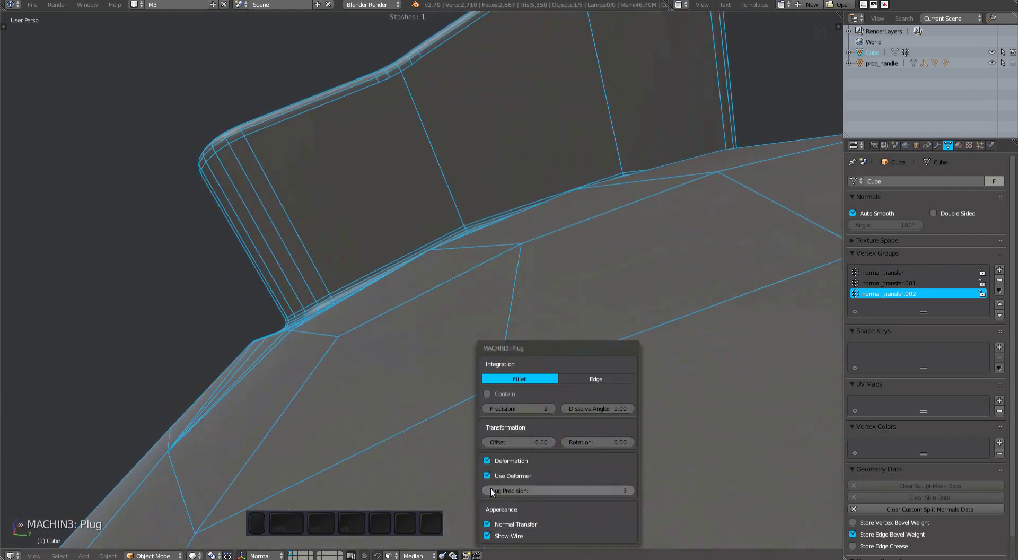
Set plug precision to 4 and turn off Show Wire
{"action": "left_click_drag", "start_coordinate": [491, 488], "coordinate": [632, 488]}
{"action": "middle_click_drag", "start_coordinate": [632, 489], "coordinate": [604, 292]}
{"action": "key", "text": "F6"}
{"action": "left_click", "coordinate": [644, 418]}
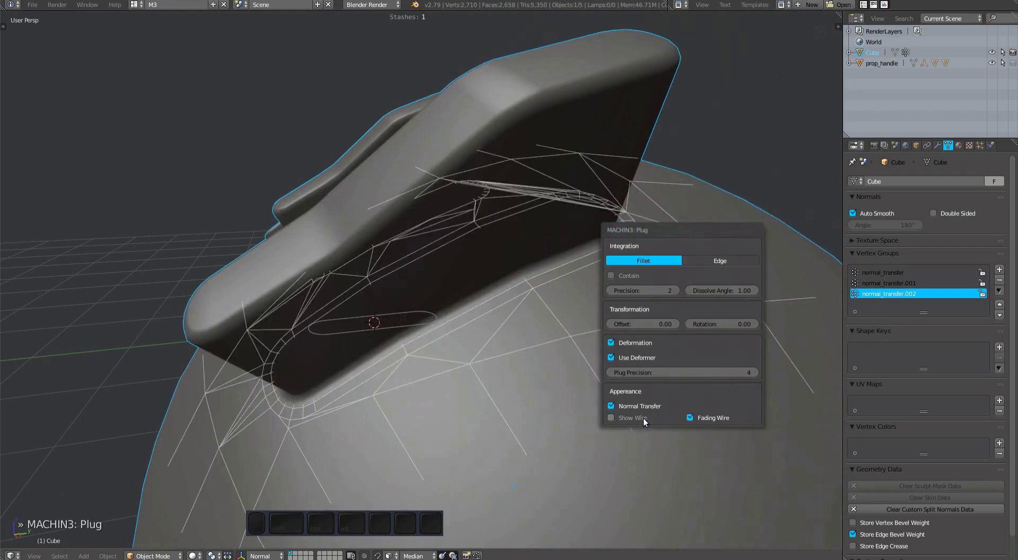
{"action": "mouse_move", "coordinate": [419, 355]}
{"action": "middle_mouse_down"}
{"action": "mouse_move", "coordinate": [514, 364]}
{"action": "mouse_move", "coordinate": [473, 396]}
{"action": "mouse_move", "coordinate": [418, 358]}
{"action": "middle_mouse_up"}
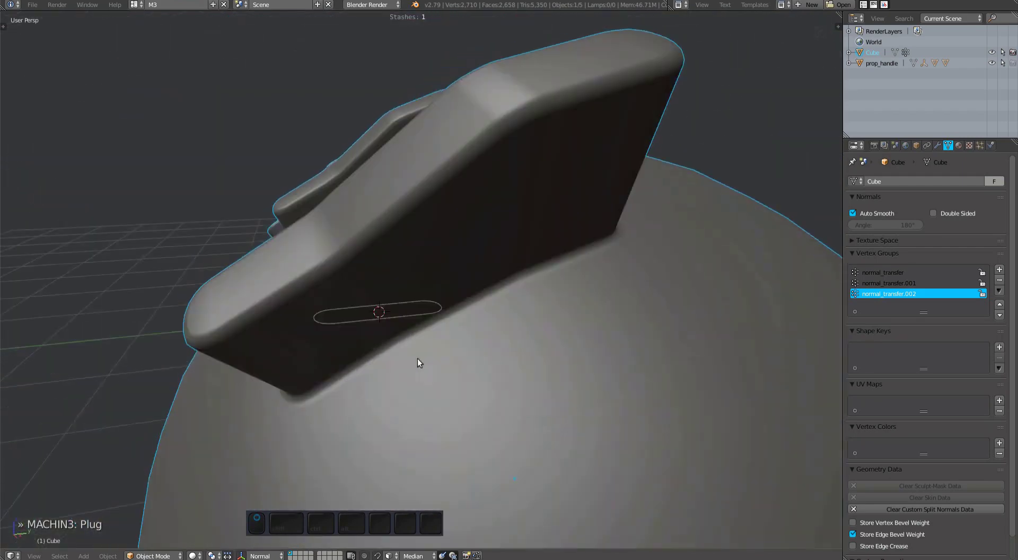
Increase the plug offset and enable Contain for the fillet
{"action": "key", "text": "F6"}
{"action": "left_click", "coordinate": [676, 454]}
{"action": "left_click", "coordinate": [677, 454]}
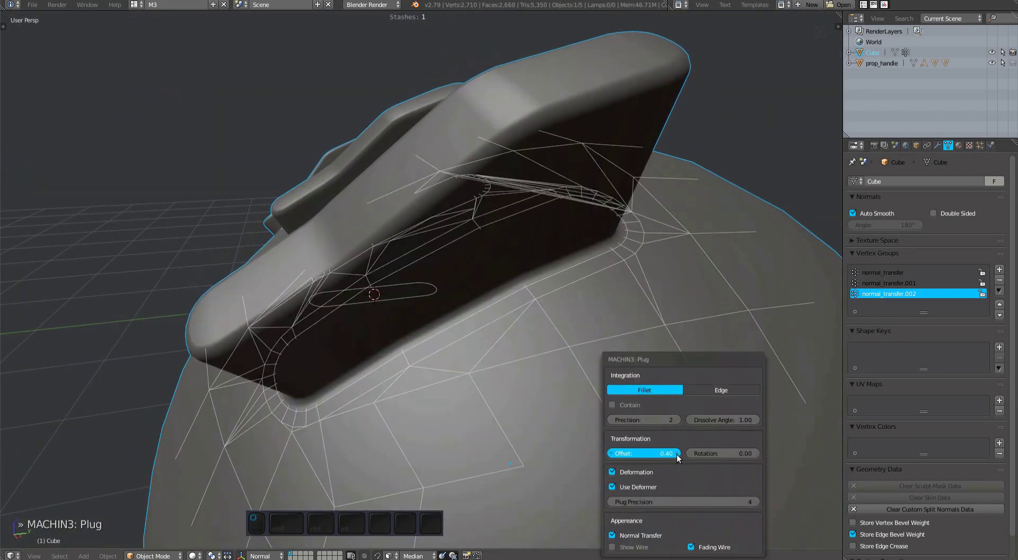
{"action": "middle_click_drag", "start_coordinate": [677, 454], "coordinate": [534, 379]}
{"action": "key", "text": "F6"}
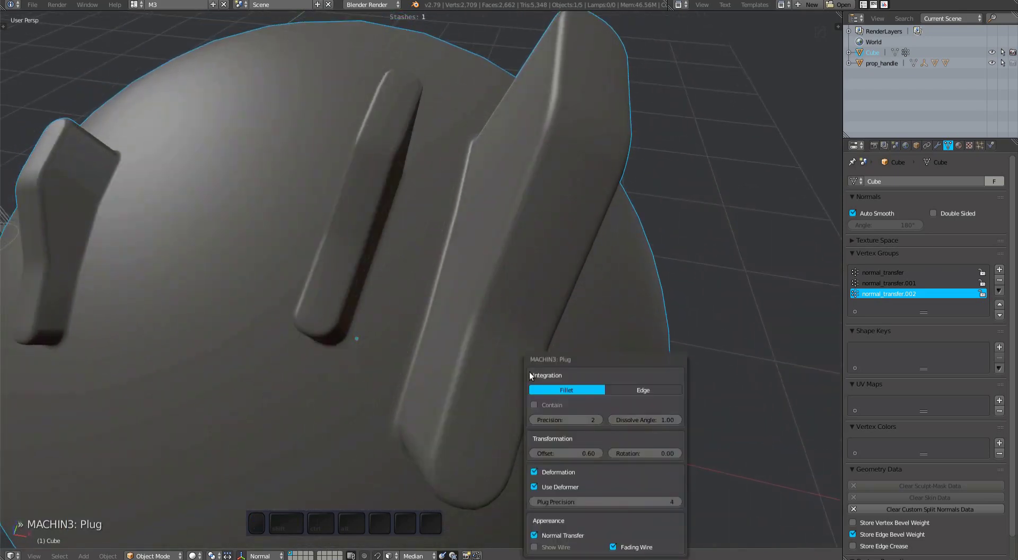
{"action": "left_click", "coordinate": [548, 405]}
{"action": "middle_click_drag", "start_coordinate": [437, 319], "coordinate": [399, 360]}
Reset plug rotation to 0 and lower the offset to 0.60
{"action": "key", "text": "F6"}
{"action": "left_click", "coordinate": [552, 453]}
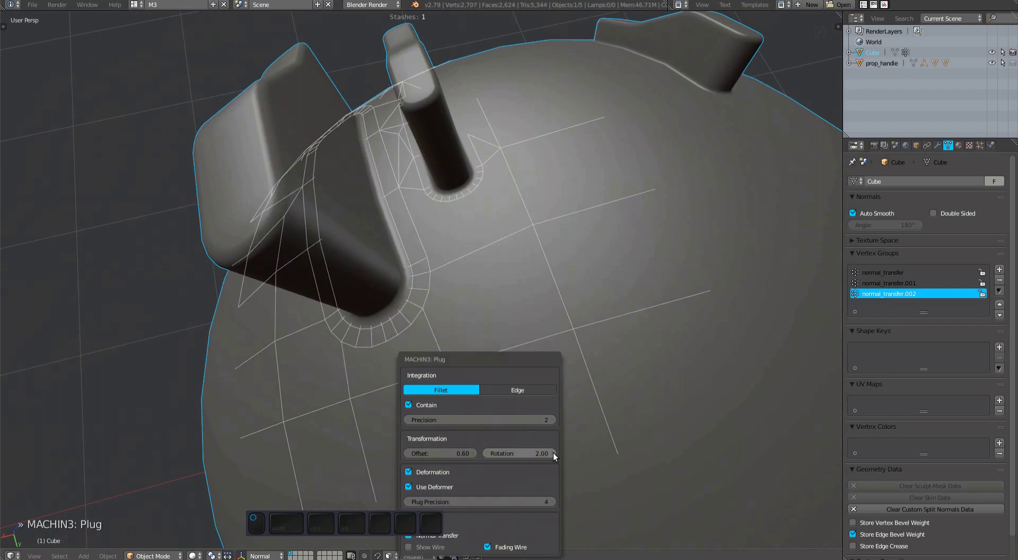
{"action": "left_click", "coordinate": [489, 453]}
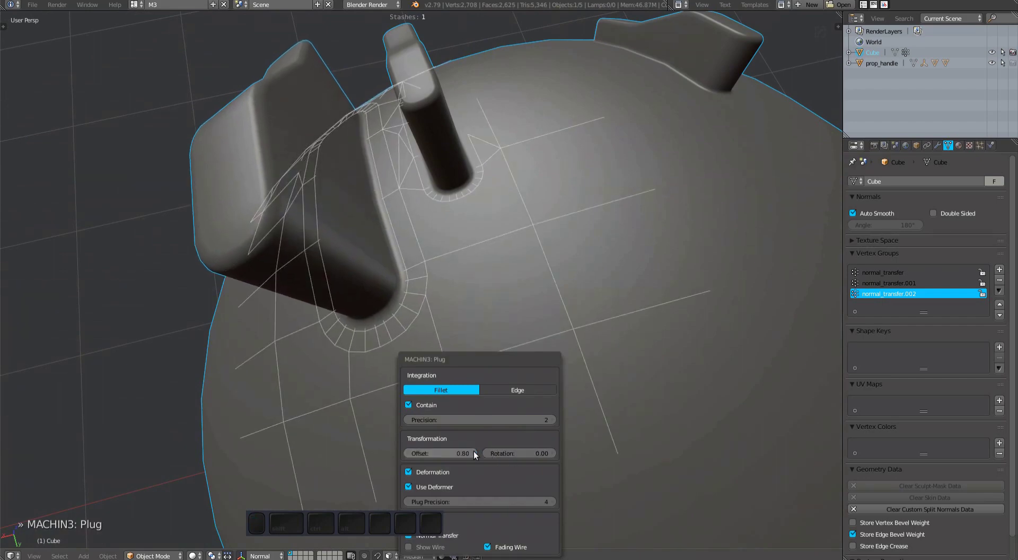
{"action": "left_click", "coordinate": [406, 454]}
{"action": "middle_click_drag", "start_coordinate": [391, 443], "coordinate": [368, 320]}
Validate the original prop_handle plug and hide its helper objects
{"action": "right_click", "coordinate": [307, 396]}
{"action": "key", "text": "KP_Decimal"}
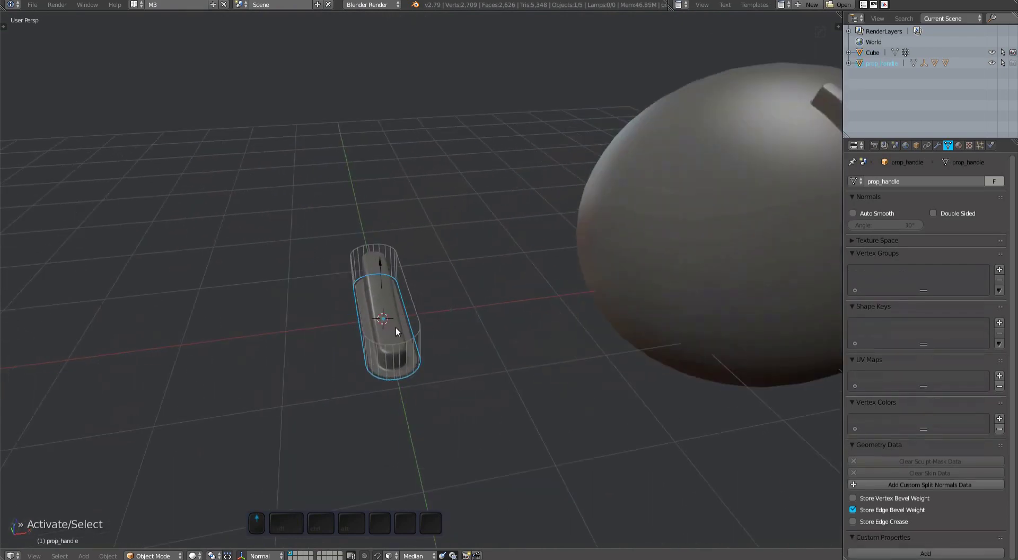
{"action": "key", "text": "ctrl+y"}
{"action": "mouse_move", "coordinate": [554, 316]}
{"action": "left_click", "coordinate": [602, 367]}
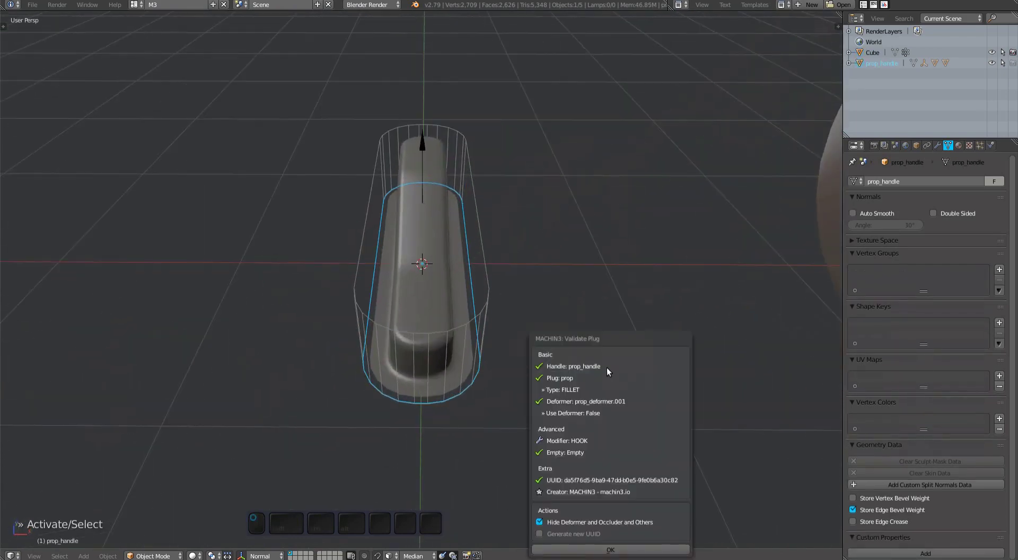
{"action": "left_click", "coordinate": [600, 541]}
{"action": "middle_click_drag", "start_coordinate": [527, 379], "coordinate": [504, 272]}
Add prop_handle to the MyPlugs library as new entry 003.blend
{"action": "key", "text": "ctrl+y"}
{"action": "mouse_move", "coordinate": [511, 269]}
{"action": "left_click", "coordinate": [563, 280]}
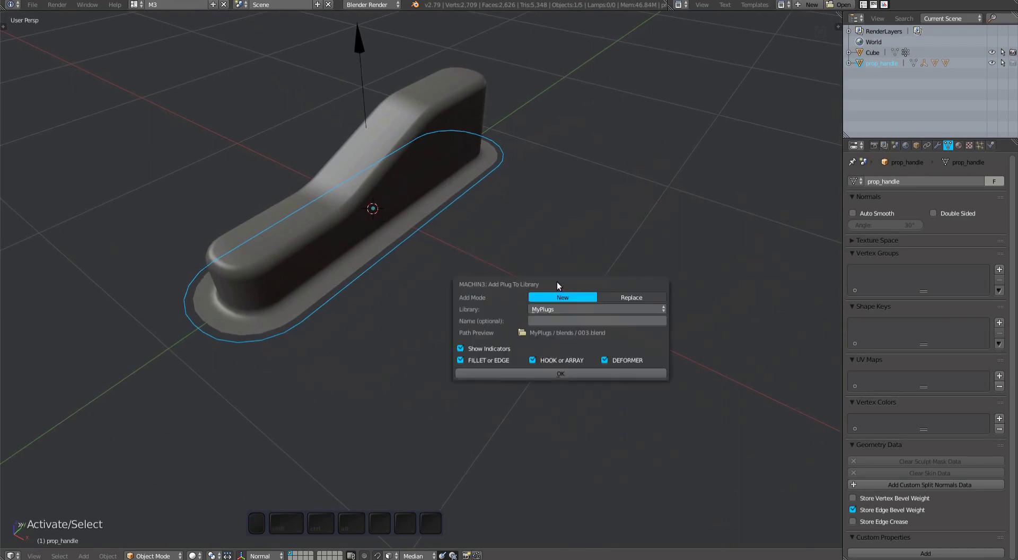
{"action": "left_click", "coordinate": [569, 372]}
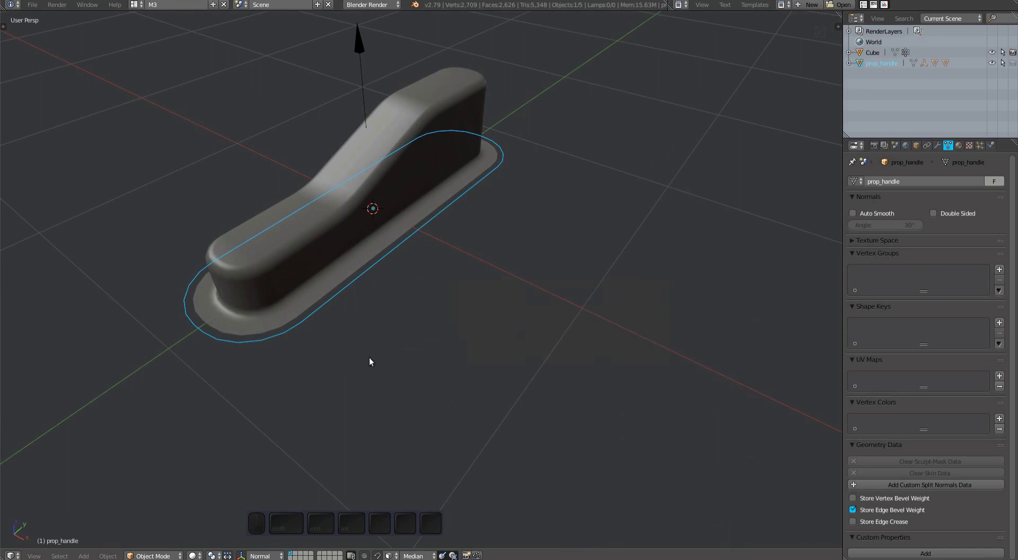
{"action": "middle_click_drag", "start_coordinate": [370, 357], "coordinate": [526, 284], "text": "ctrl"}
{"action": "scroll", "coordinate": [526, 279], "scroll_direction": "down", "scroll_amount": 6}
{"action": "middle_click_drag", "start_coordinate": [466, 300], "coordinate": [491, 275]}
Insert the newly saved MyPlugs handle and select the sphere as its target
{"action": "key", "text": "a"}
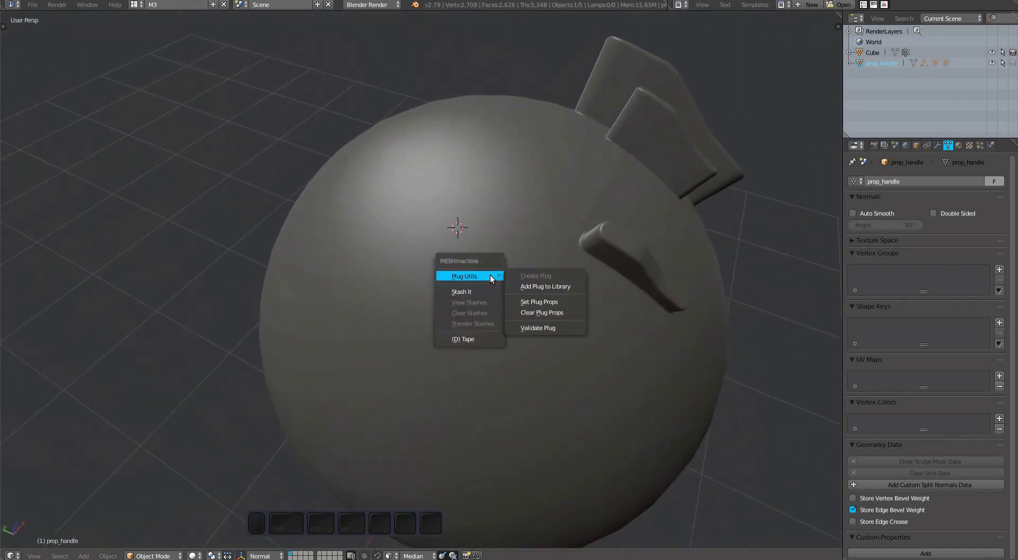
{"action": "key", "text": "Escape"}
{"action": "key", "text": "a"}
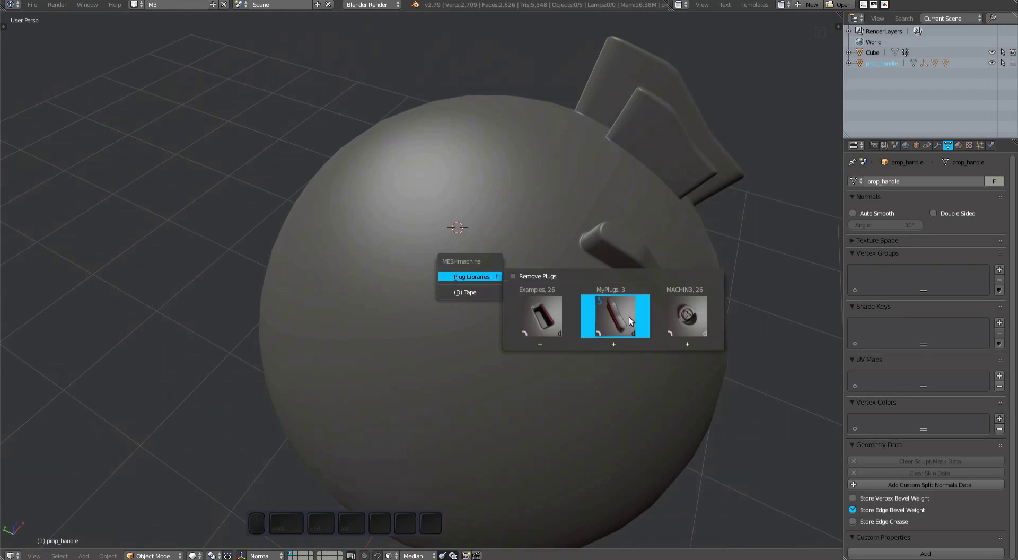
{"action": "mouse_move", "coordinate": [629, 317]}
{"action": "left_click", "coordinate": [688, 364]}
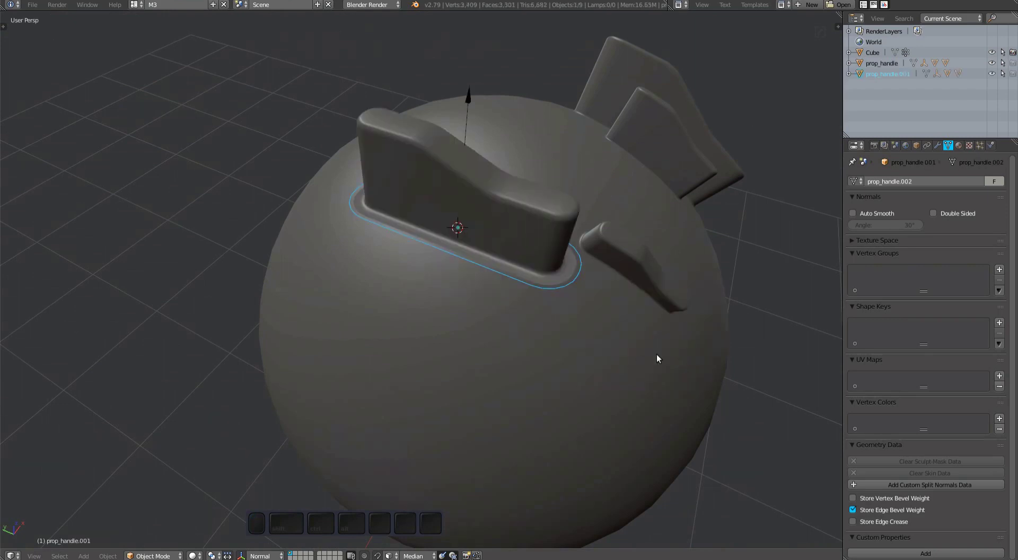
{"action": "middle_click_drag", "start_coordinate": [523, 308], "coordinate": [286, 292]}
{"action": "scroll", "coordinate": [486, 246], "scroll_direction": "up", "scroll_amount": 4}
{"action": "right_click", "coordinate": [285, 292], "text": "shift"}
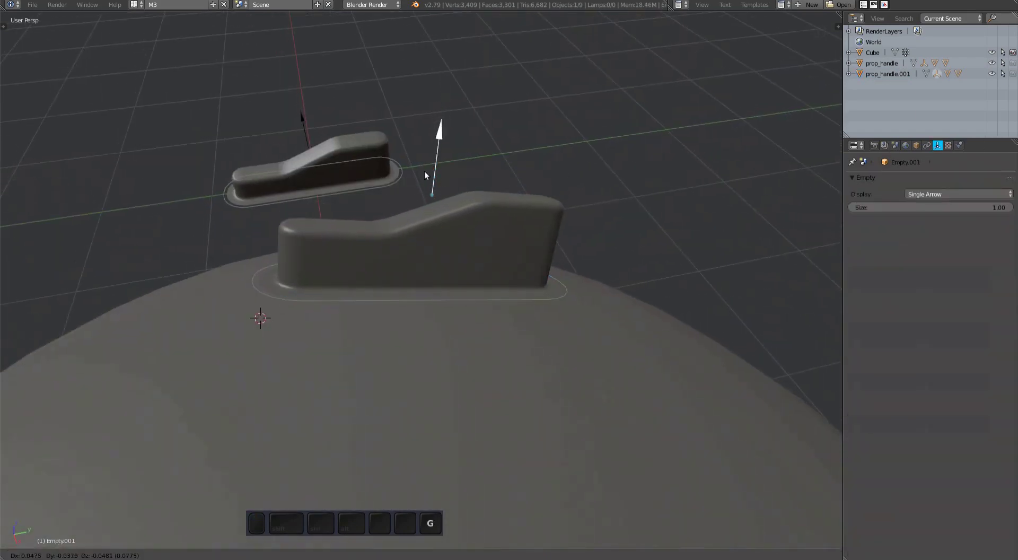